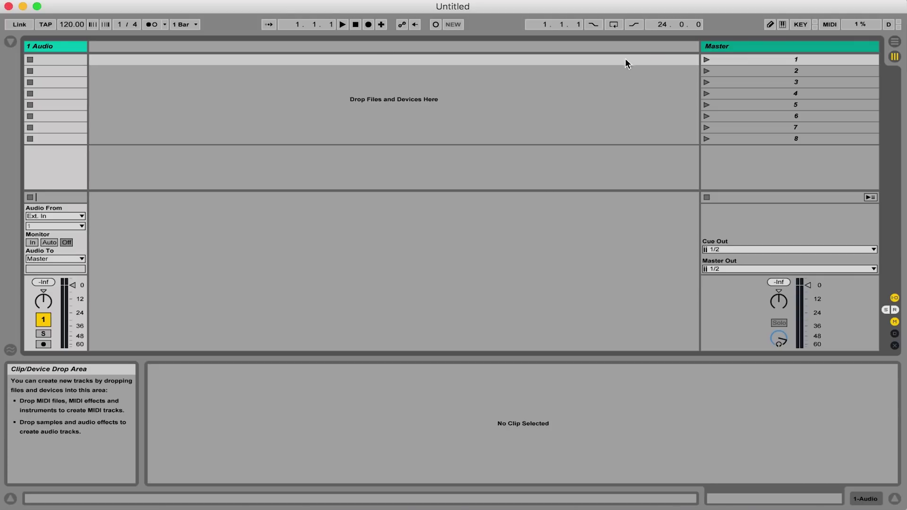
Step: Rename the first two scenes in the Master column as "SONG 1" and "SONG 2"
{"action": "left_click", "coordinate": [782, 59]}
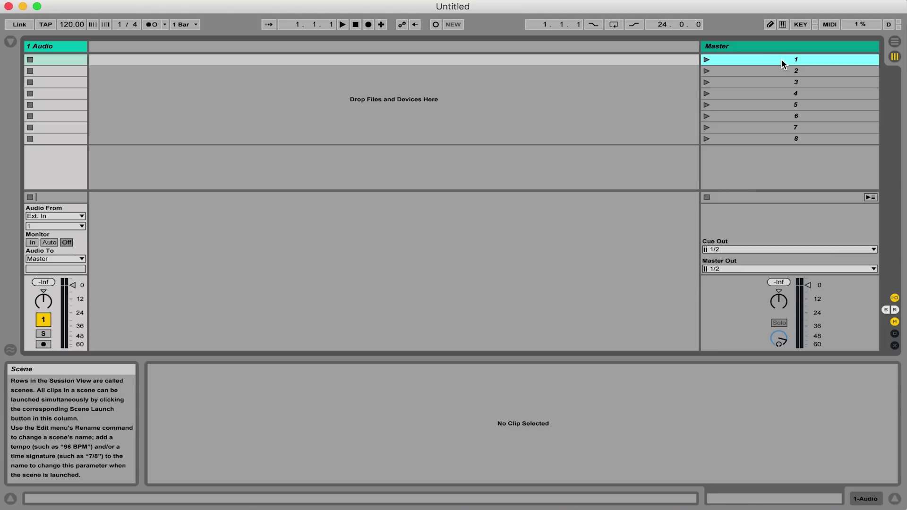
{"action": "type", "text": "SONGS"}
{"action": "key", "text": "Return"}
{"action": "key", "text": "BackSpace"}
{"action": "type", "text": "1"}
{"action": "key", "text": "Return"}
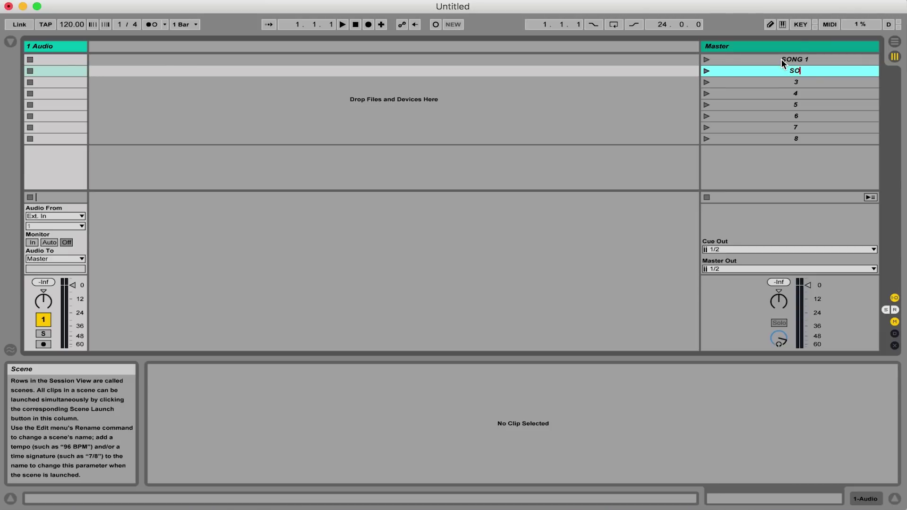
{"action": "key", "text": "Return"}
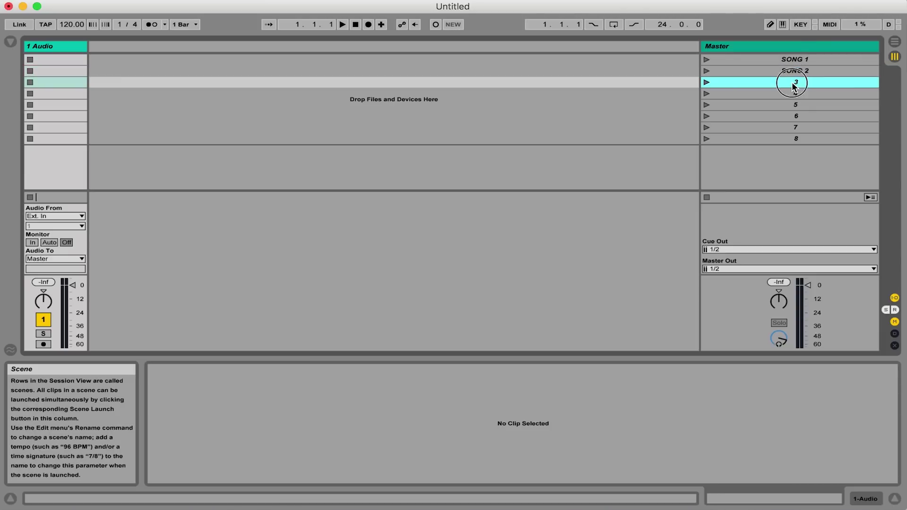
{"action": "right_click", "coordinate": [793, 84]}
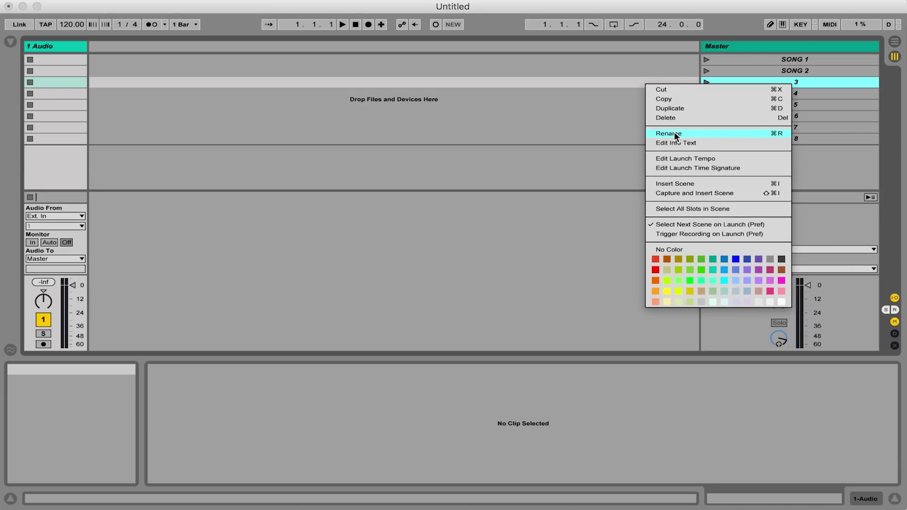
{"action": "left_click", "coordinate": [800, 90]}
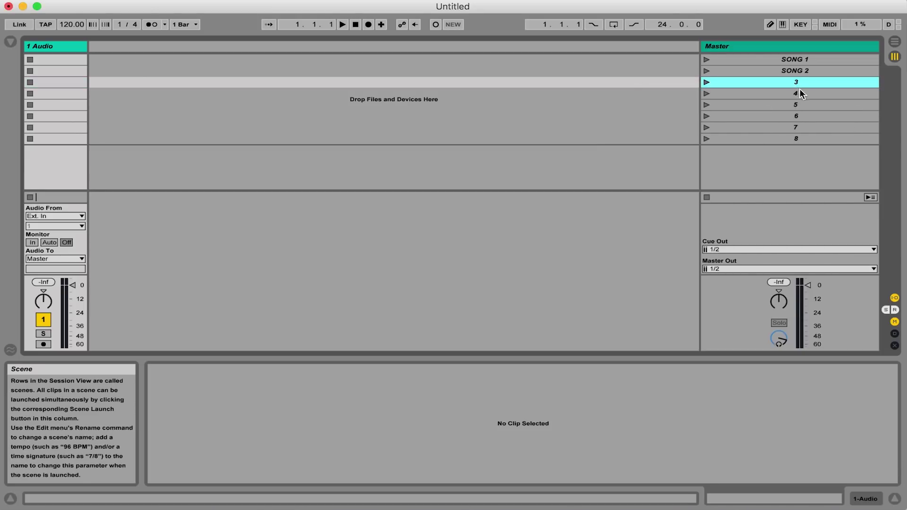
Step: Delete the last two empty scenes, 7 and 8, from the scene list
{"action": "left_click", "coordinate": [806, 140]}
{"action": "key", "text": "BackSpace"}
{"action": "key", "text": "BackSpace"}
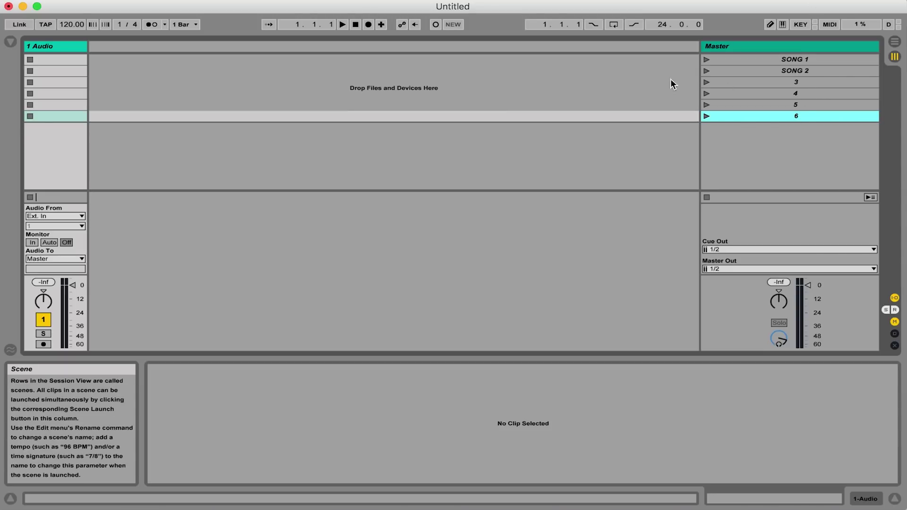
Step: Rename the first audio track as "INSTRUMENTS"
{"action": "left_click", "coordinate": [645, 75]}
{"action": "left_click", "coordinate": [59, 51]}
{"action": "key", "text": "super+r"}
{"action": "type", "text": "INS"}
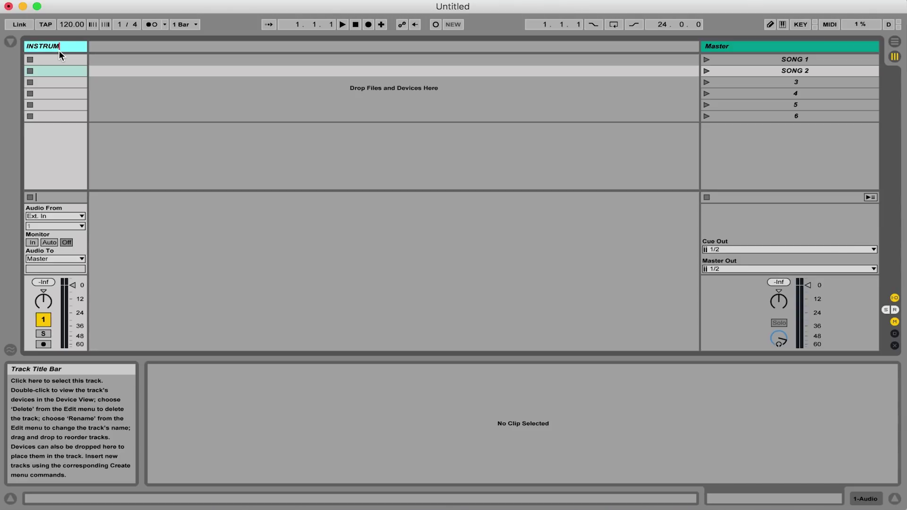
{"action": "type", "text": "TRUMENTS"}
{"action": "key", "text": "Return"}
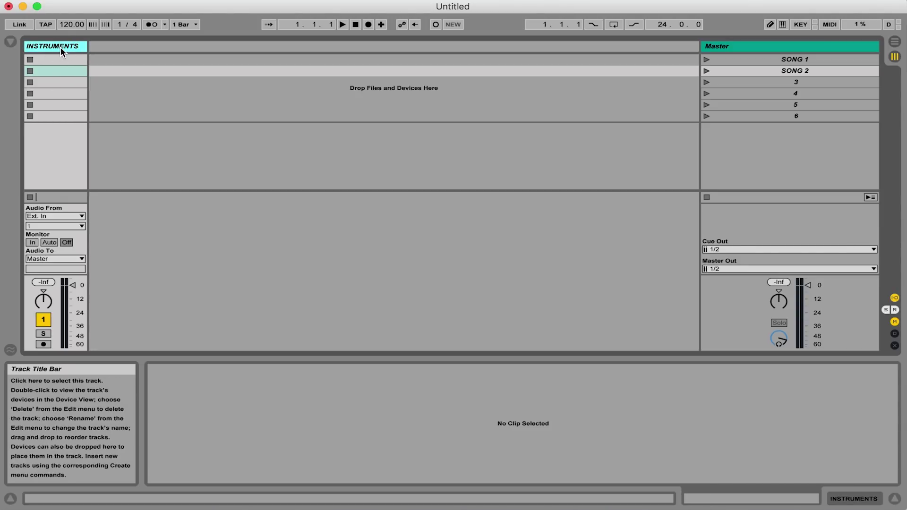
Step: Rename the first audio track as "CUES"
{"action": "key", "text": "super+r"}
{"action": "type", "text": "CUE"}
{"action": "key", "text": "Return"}
Step: Insert a second audio track after CUES and name it "ACOUSTIC"
{"action": "key", "text": "super+t"}
{"action": "key", "text": "super+r"}
{"action": "type", "text": "AUDIO"}
{"action": "key", "text": "BackSpace"}
{"action": "key", "text": "BackSpace"}
{"action": "key", "text": "BackSpace"}
{"action": "key", "text": "BackSpace"}
{"action": "key", "text": "BackSpace"}
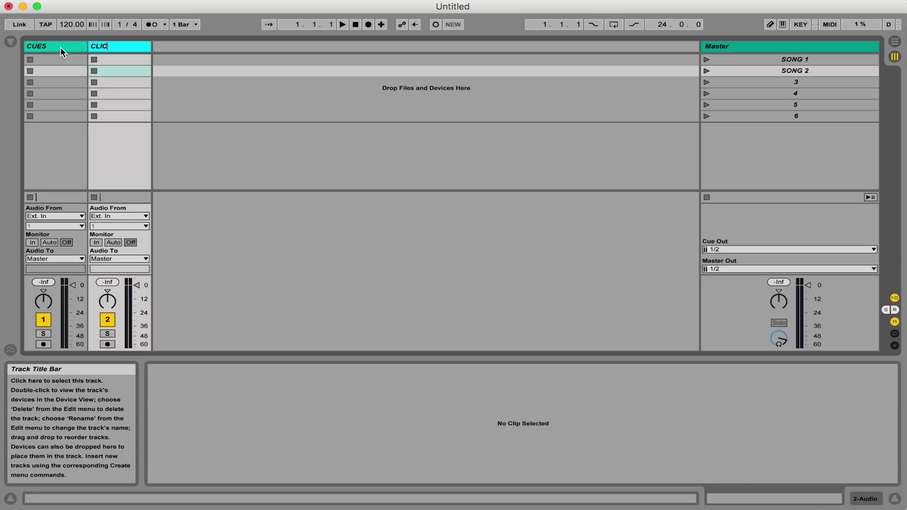
{"action": "type", "text": "ACOUSTIC"}
{"action": "key", "text": "Return"}
Step: Insert two more audio tracks after ACOUSTIC and name them "DRUMS" and "KEYS/PIANO"
{"action": "key", "text": "super+t"}
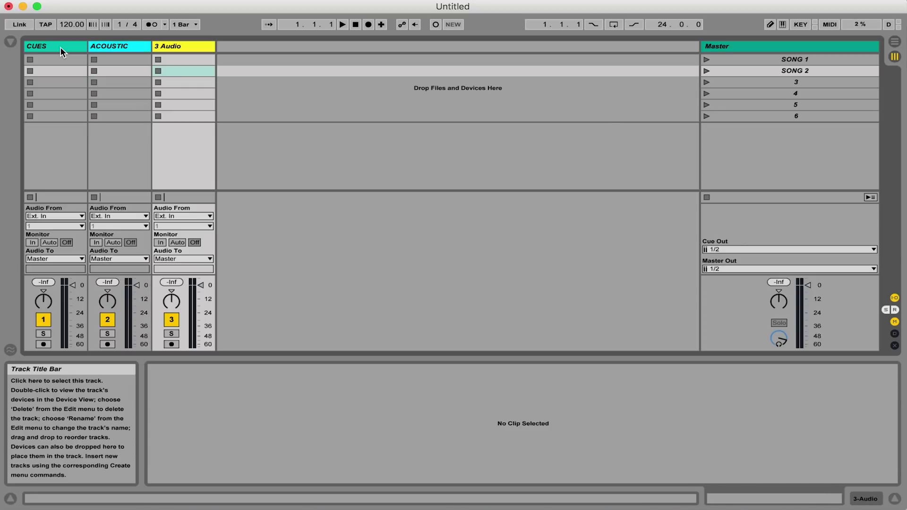
{"action": "key", "text": "super+r"}
{"action": "type", "text": "DRUMS"}
{"action": "key", "text": "Return"}
{"action": "key", "text": "super+t"}
{"action": "key", "text": "super+r"}
{"action": "type", "text": "KEYS/PIANO"}
{"action": "key", "text": "Return"}
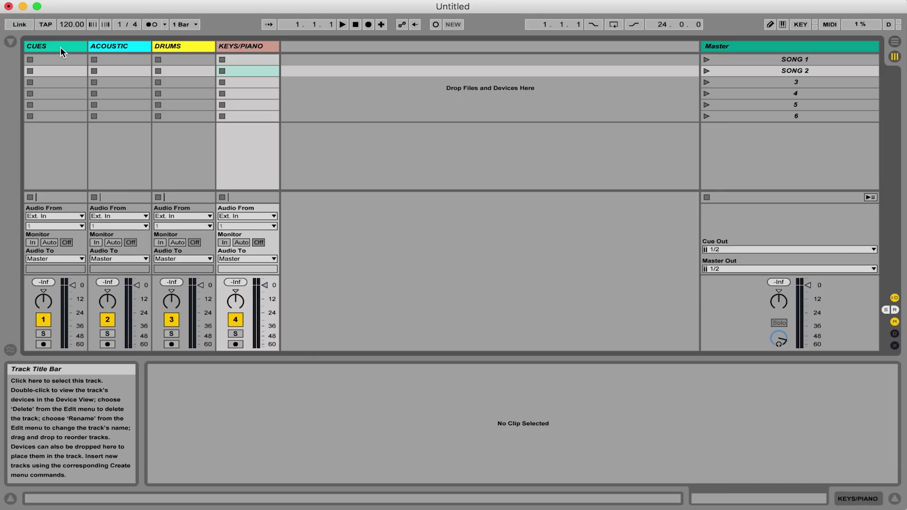
Step: Insert a fifth audio track after KEYS/PIANO and name it "PAD"
{"action": "key", "text": "super+t"}
{"action": "key", "text": "super+r"}
{"action": "type", "text": "PAD"}
{"action": "key", "text": "Return"}
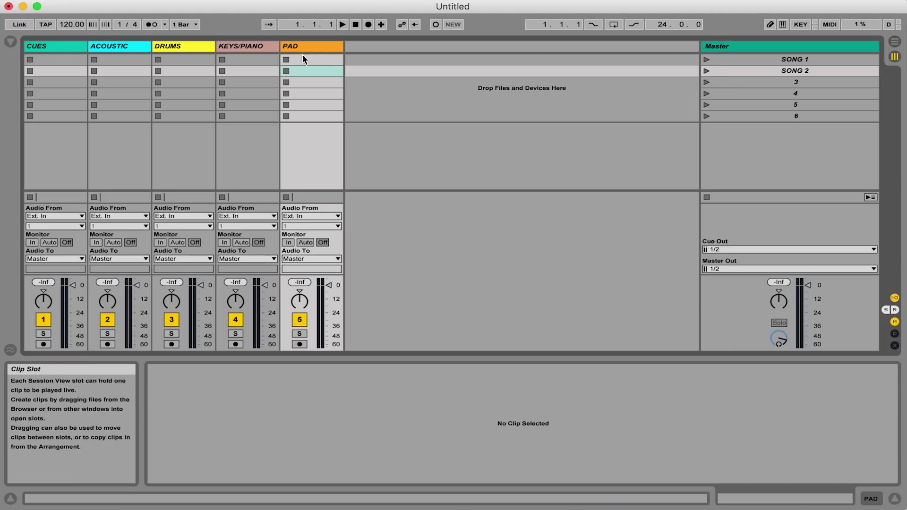
Step: Load the GK_75_Bb CUES, ACOUSTIC, DRUMS, KEYS and SYNTHPAD WAV files into the matching tracks' clip slots in the SONG 1 scene
{"action": "left_click", "coordinate": [10, 43]}
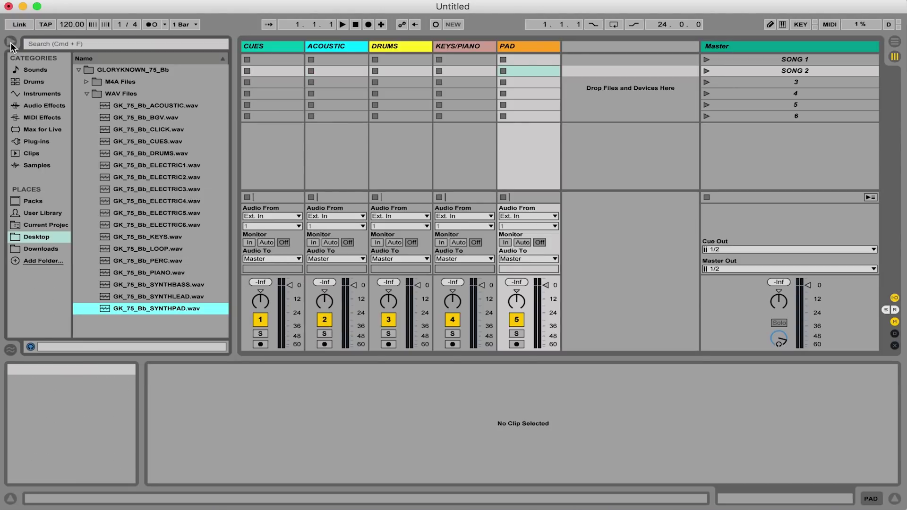
{"action": "left_click", "coordinate": [126, 70]}
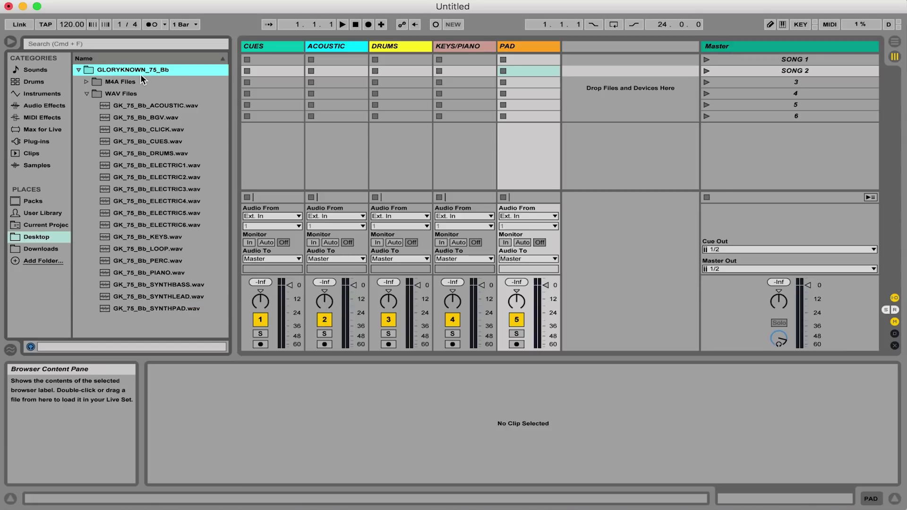
{"action": "left_click_drag", "start_coordinate": [150, 142], "coordinate": [277, 60]}
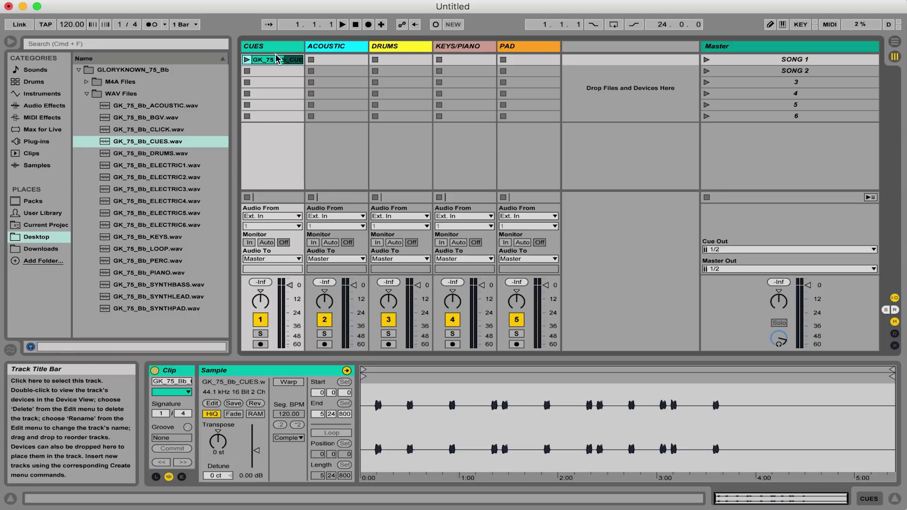
{"action": "left_click_drag", "start_coordinate": [165, 108], "coordinate": [343, 60]}
{"action": "left_click_drag", "start_coordinate": [151, 154], "coordinate": [393, 60]}
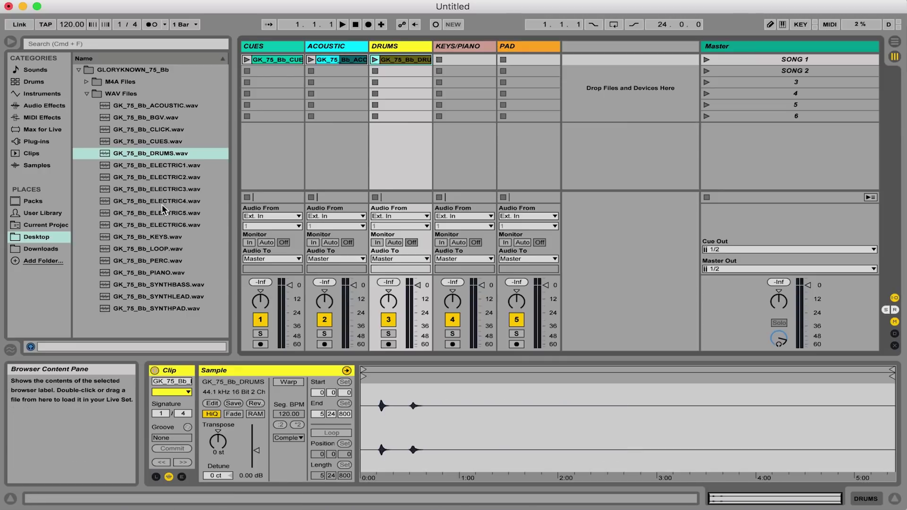
{"action": "left_click_drag", "start_coordinate": [156, 237], "coordinate": [461, 63]}
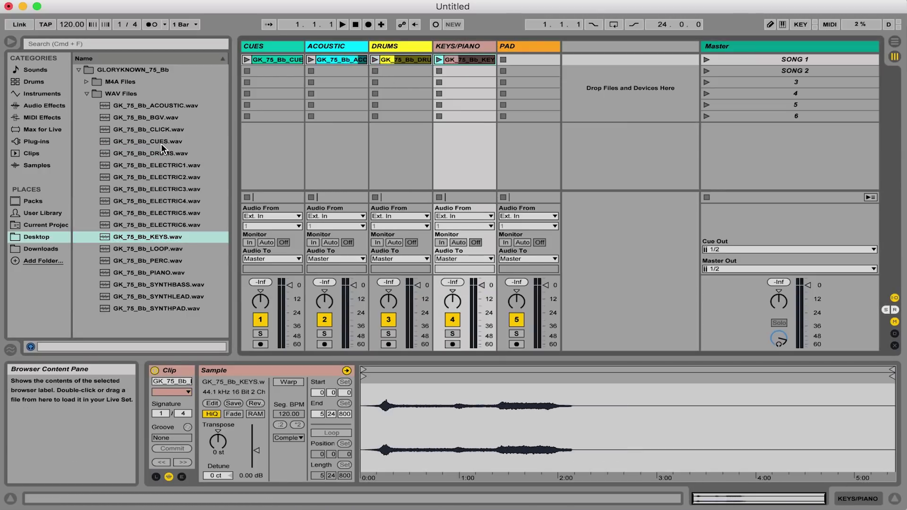
{"action": "left_click", "coordinate": [158, 309]}
{"action": "left_click_drag", "start_coordinate": [159, 311], "coordinate": [533, 61]}
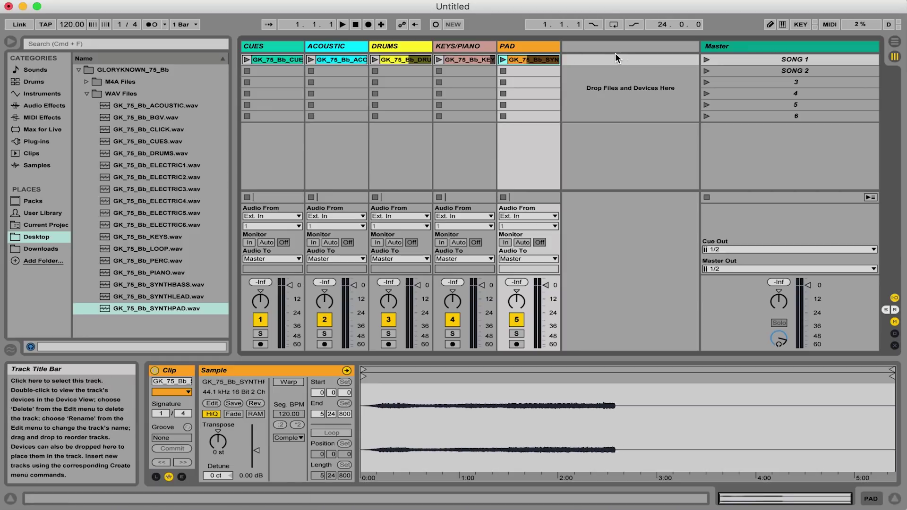
Step: Delete the empty scenes 3 to 6 below SONG 2
{"action": "left_click", "coordinate": [790, 72]}
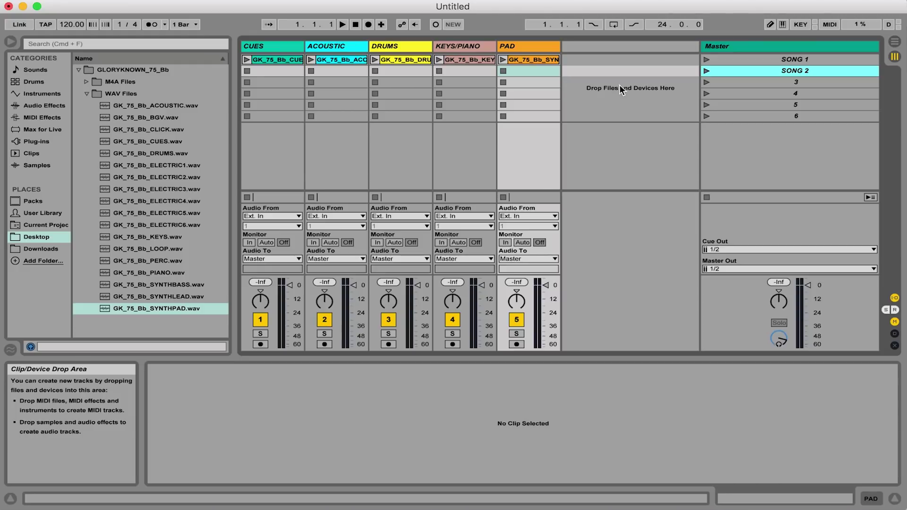
{"action": "left_click", "coordinate": [810, 83]}
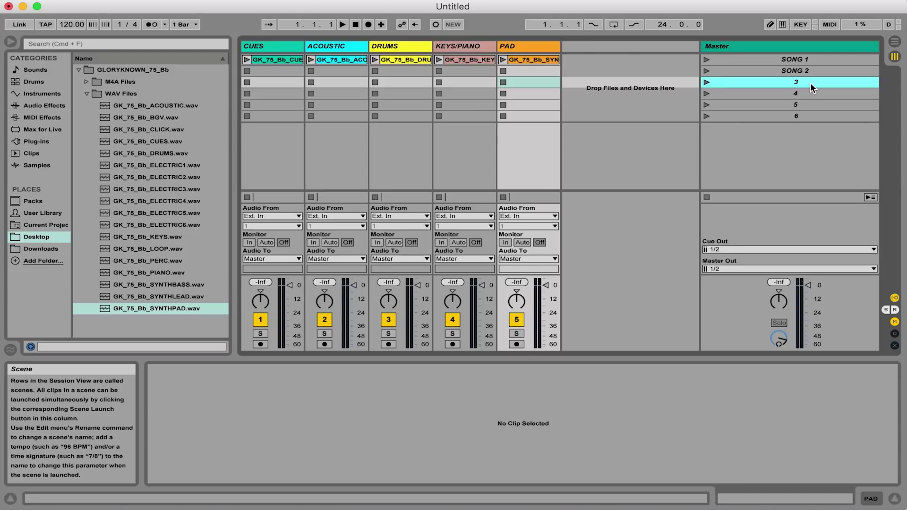
{"action": "left_click", "coordinate": [808, 115]}
{"action": "key", "text": "BackSpace"}
{"action": "key", "text": "BackSpace"}
{"action": "key", "text": "BackSpace"}
{"action": "key", "text": "BackSpace"}
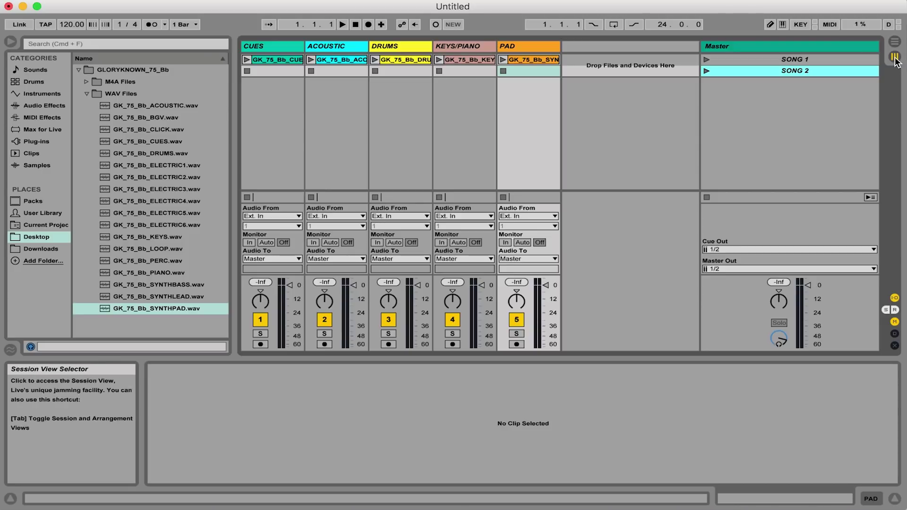
Step: Compare the Arrangement View and the Session View by switching back and forth between them
{"action": "left_click", "coordinate": [894, 42]}
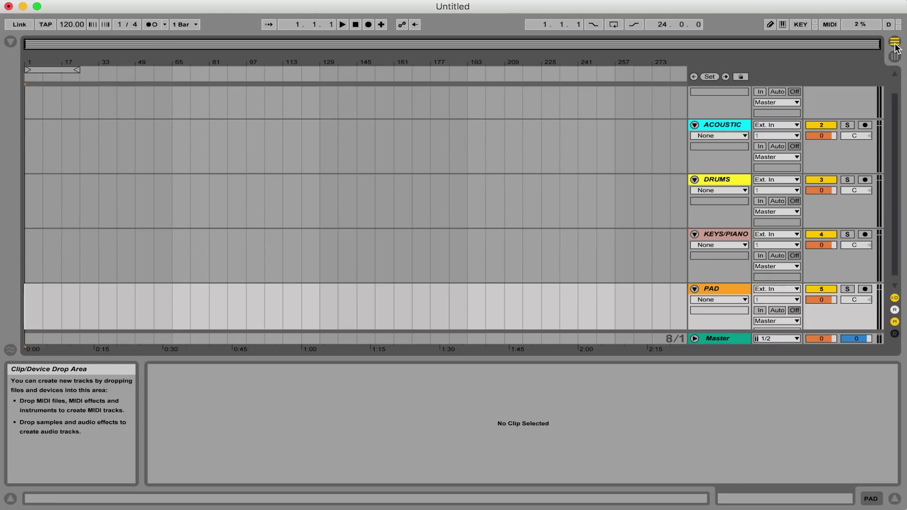
{"action": "left_click", "coordinate": [895, 56]}
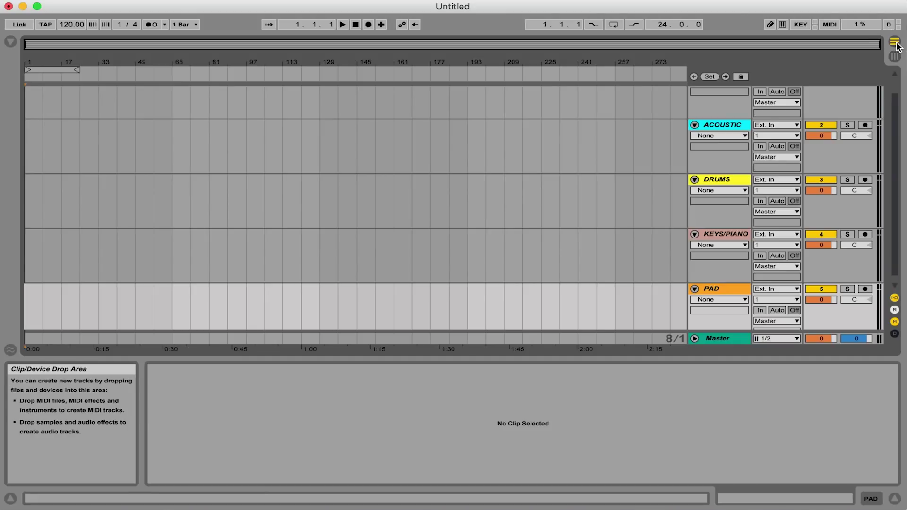
{"action": "left_click", "coordinate": [895, 42]}
{"action": "left_click", "coordinate": [895, 56]}
{"action": "key", "text": "Tab"}
{"action": "key", "text": "Tab"}
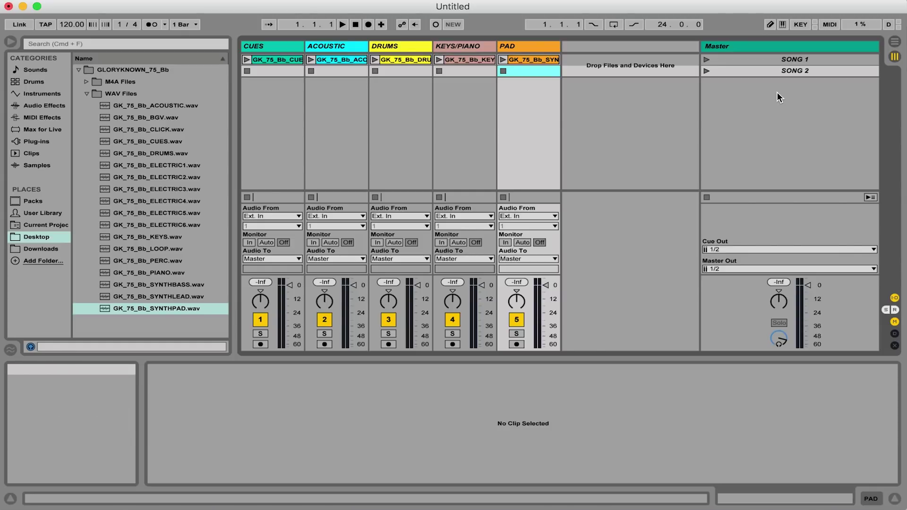
Step: In Arrangement View, place the GK_75_Bb CUES, ACOUSTIC, DRUMS, KEYS and SYNTHPAD WAV files at bar 1 of their matching tracks and hide the browser
{"action": "key", "text": "Tab"}
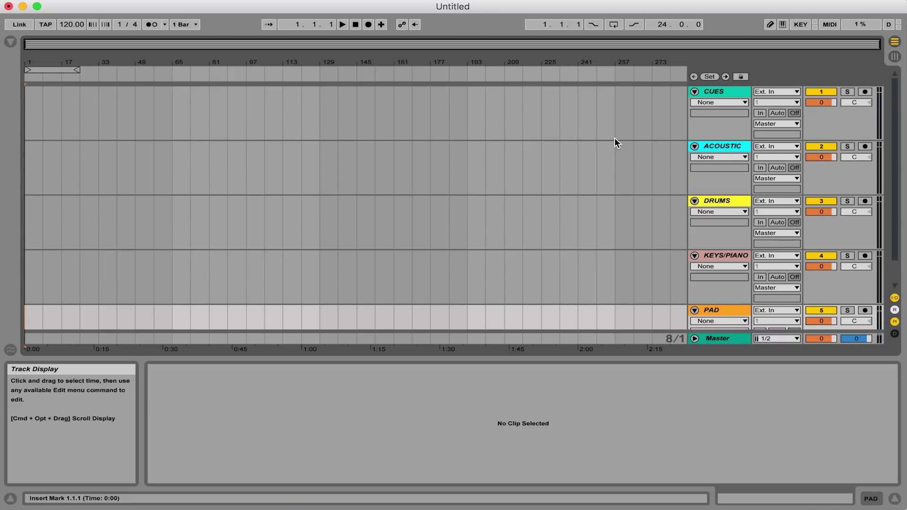
{"action": "scroll", "coordinate": [614, 143], "scroll_direction": "down", "scroll_amount": 1}
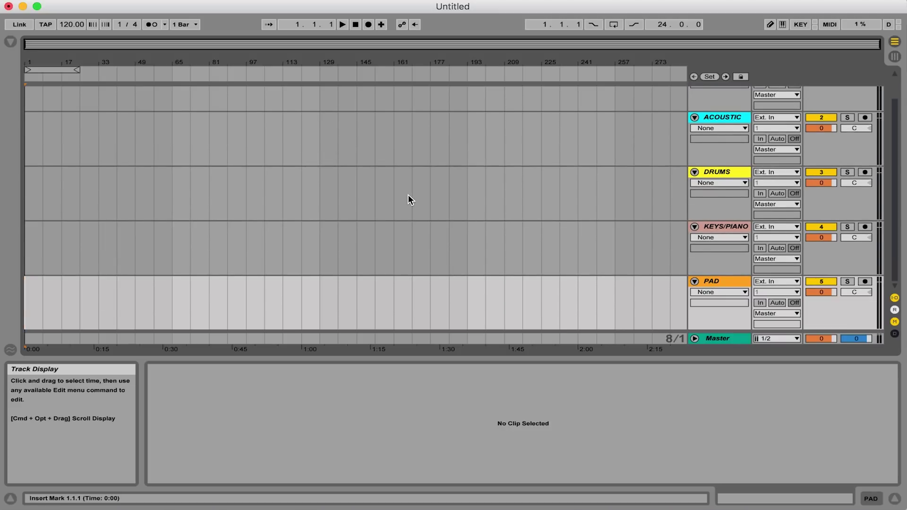
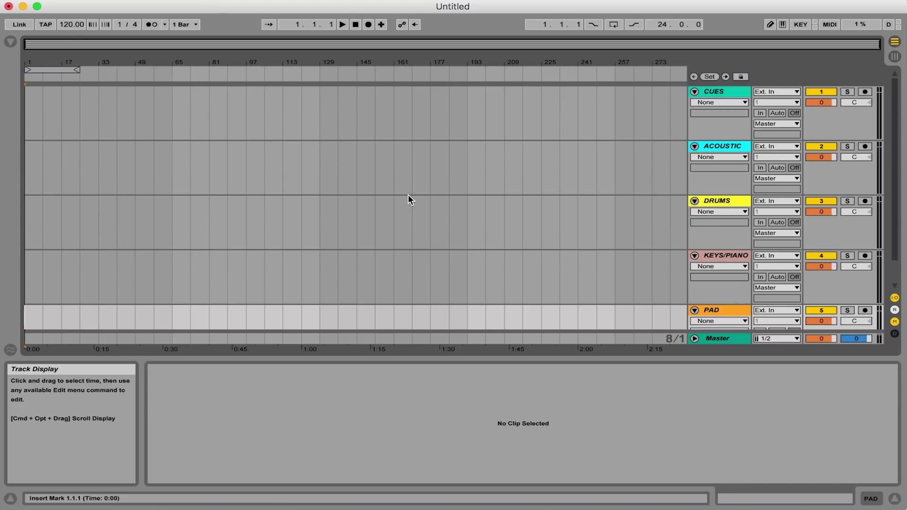
{"action": "left_click", "coordinate": [10, 42]}
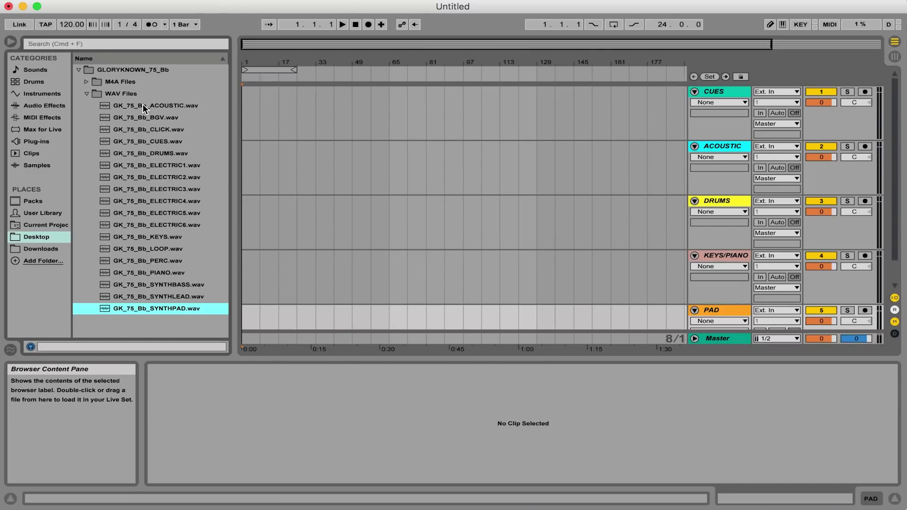
{"action": "left_click_drag", "start_coordinate": [157, 145], "coordinate": [247, 102]}
{"action": "left_click_drag", "start_coordinate": [193, 108], "coordinate": [242, 157]}
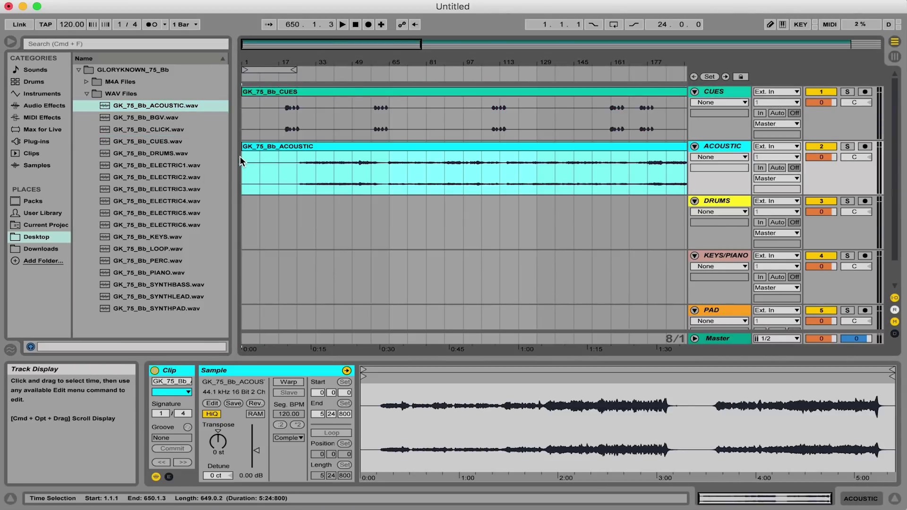
{"action": "left_click_drag", "start_coordinate": [160, 155], "coordinate": [245, 217]}
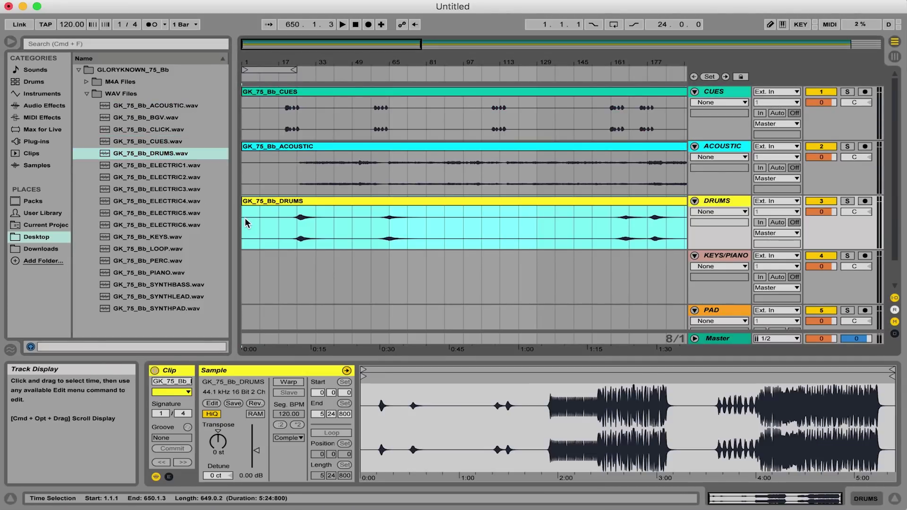
{"action": "left_click_drag", "start_coordinate": [155, 238], "coordinate": [242, 274]}
{"action": "left_click_drag", "start_coordinate": [225, 309], "coordinate": [243, 306]}
{"action": "left_click", "coordinate": [12, 43]}
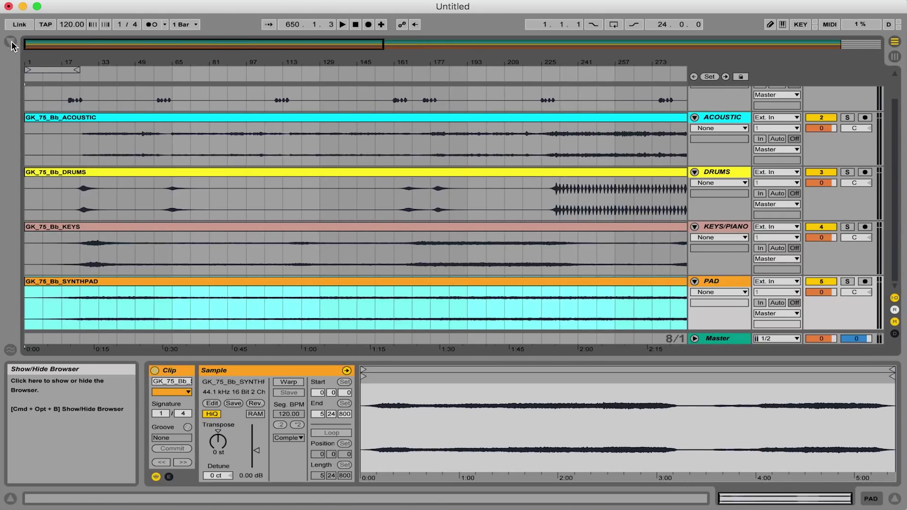
Step: Play the arrangement around the first cue on the CUES track, then stop playback
{"action": "scroll", "coordinate": [455, 167], "scroll_direction": "up", "scroll_amount": 2}
{"action": "left_click_drag", "start_coordinate": [414, 66], "coordinate": [189, 52]}
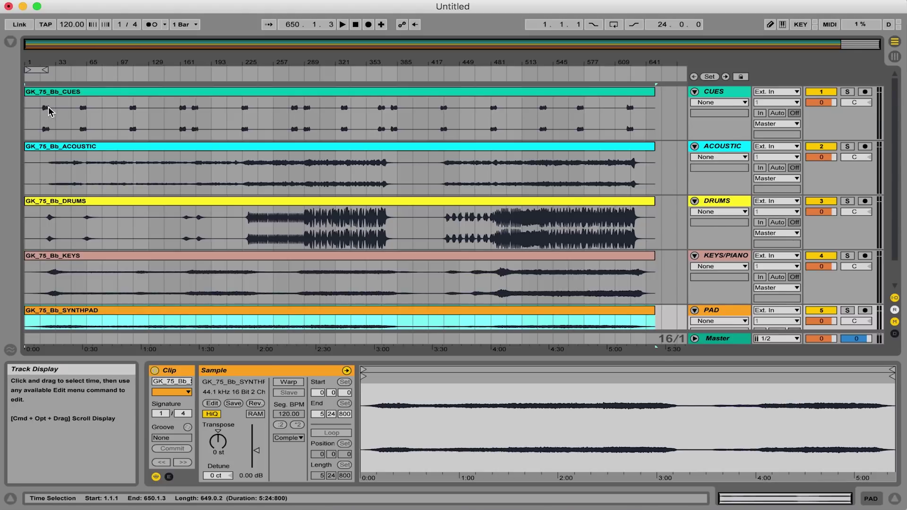
{"action": "left_click", "coordinate": [41, 69]}
{"action": "left_click_drag", "start_coordinate": [37, 62], "coordinate": [37, 109]}
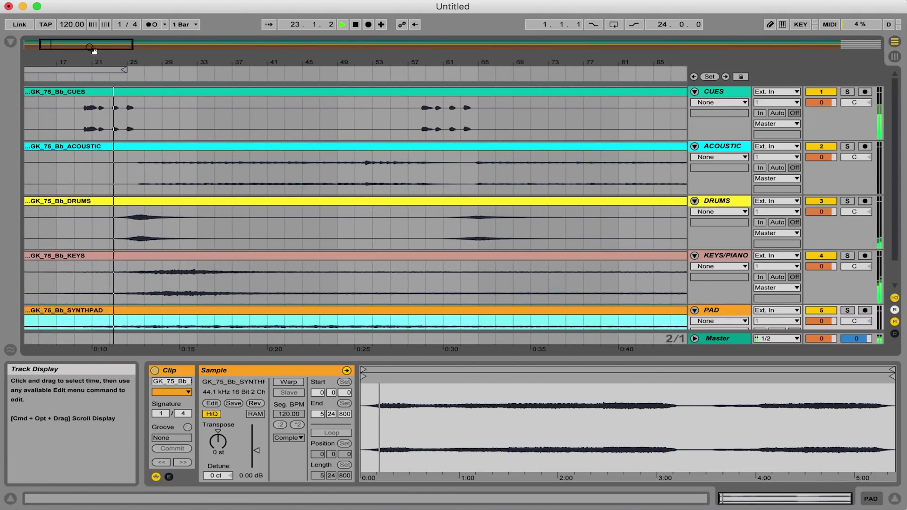
{"action": "key", "text": "space"}
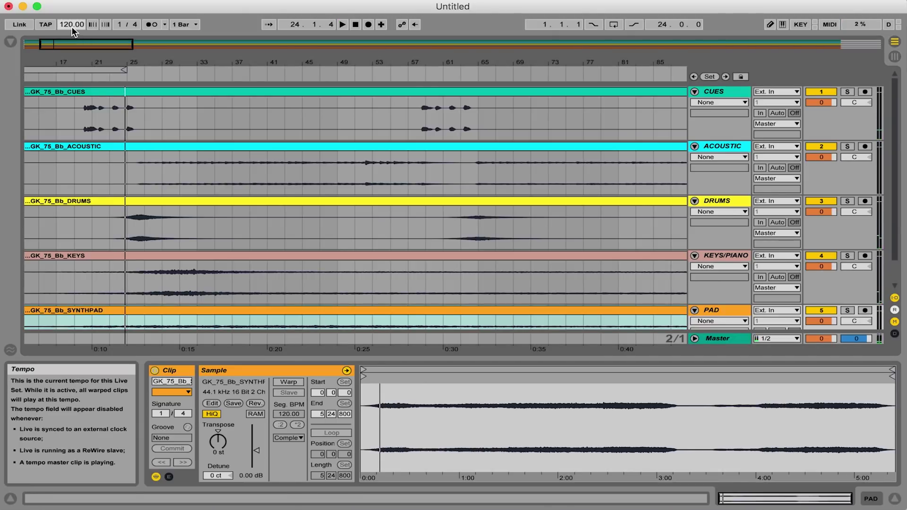
Step: Set the Live Set's tempo to 75 BPM
{"action": "left_click", "coordinate": [72, 25]}
{"action": "type", "text": "75"}
{"action": "key", "text": "Return"}
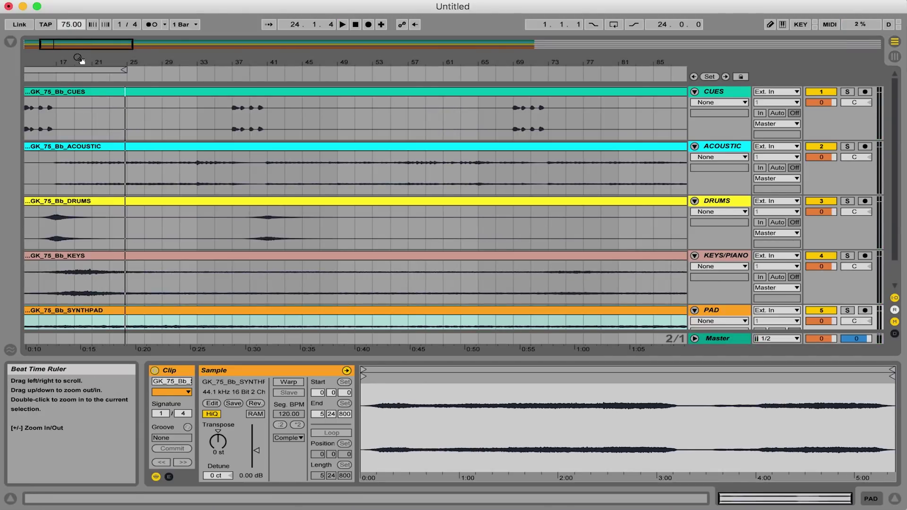
Step: Play the arrangement from the first cue at bar 13, turn the metronome on during playback, and stop
{"action": "left_click_drag", "start_coordinate": [126, 64], "coordinate": [127, 86]}
{"action": "left_click", "coordinate": [133, 71]}
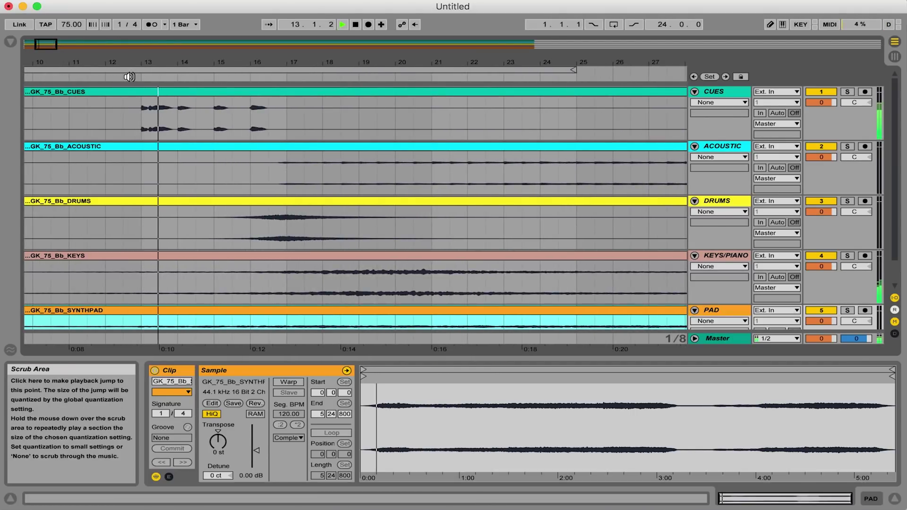
{"action": "left_click", "coordinate": [149, 25]}
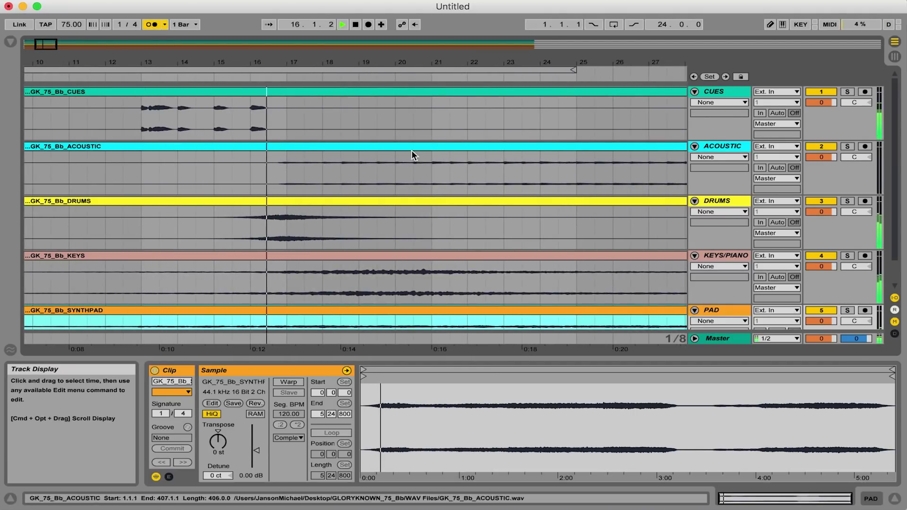
{"action": "left_click_drag", "start_coordinate": [374, 61], "coordinate": [290, 143]}
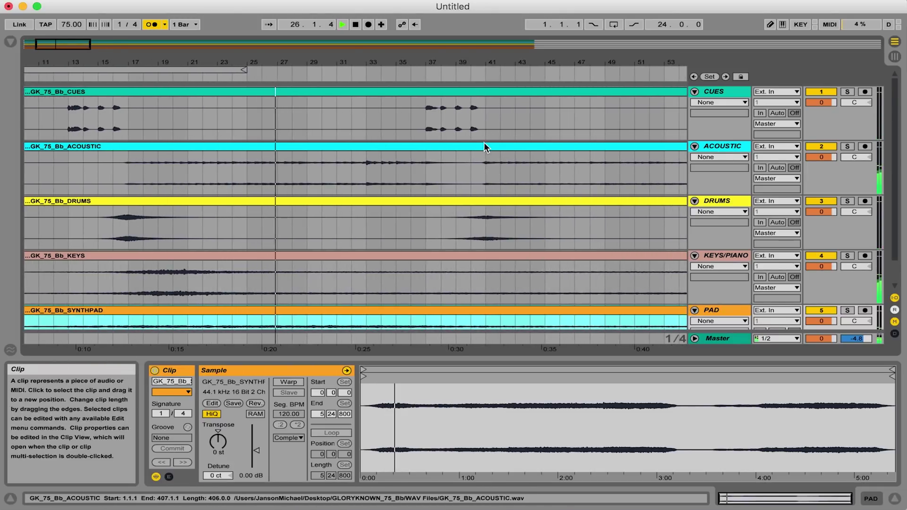
{"action": "key", "text": "space"}
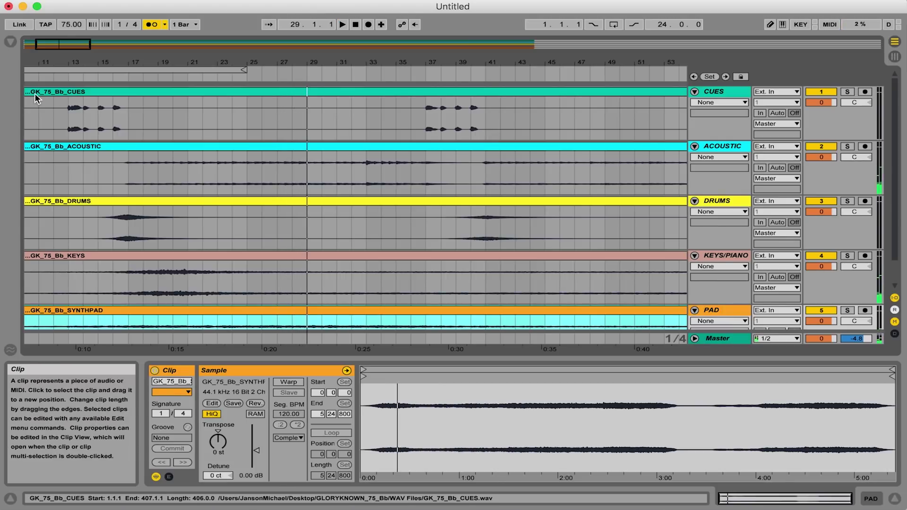
Step: Set the loop brace from bar 17 to bar 41 and select that time range across all five tracks
{"action": "scroll", "coordinate": [198, 120], "scroll_direction": "left", "scroll_amount": 5}
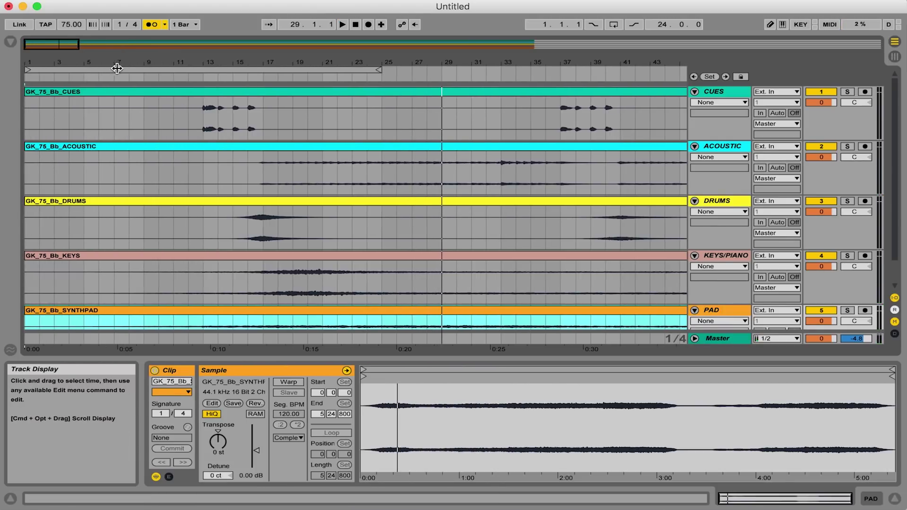
{"action": "left_click_drag", "start_coordinate": [74, 70], "coordinate": [318, 75]}
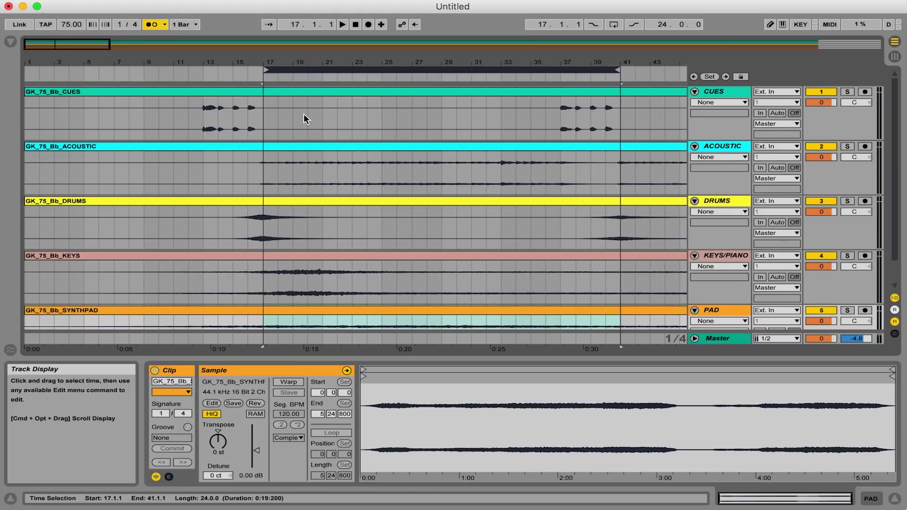
{"action": "left_click", "coordinate": [458, 107]}
{"action": "scroll", "coordinate": [458, 108], "scroll_direction": "right", "scroll_amount": 5}
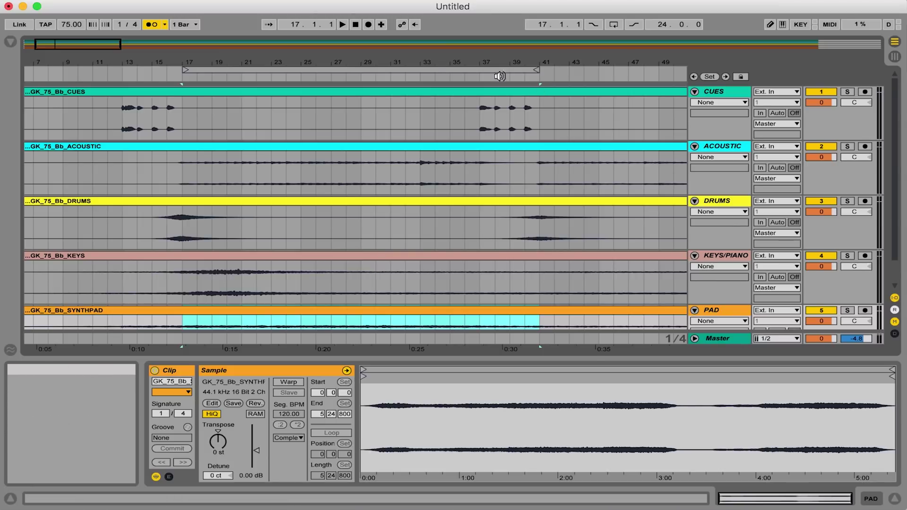
{"action": "left_click", "coordinate": [361, 71]}
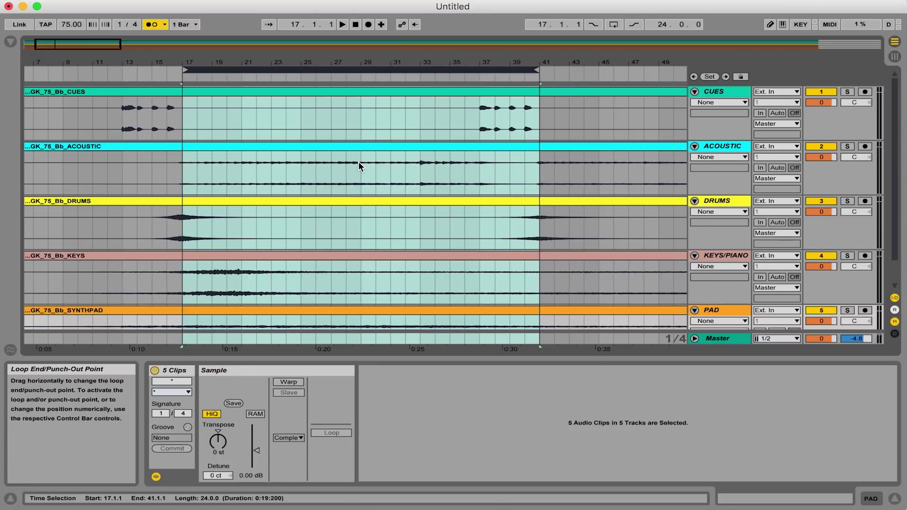
{"action": "scroll", "coordinate": [360, 165], "scroll_direction": "down", "scroll_amount": 2}
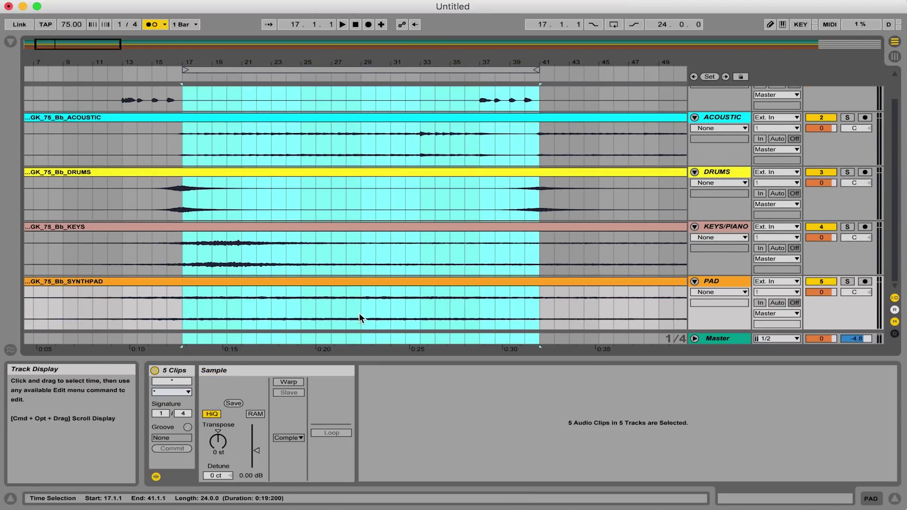
{"action": "scroll", "coordinate": [359, 313], "scroll_direction": "up", "scroll_amount": 2}
{"action": "scroll", "coordinate": [359, 313], "scroll_direction": "left", "scroll_amount": 1}
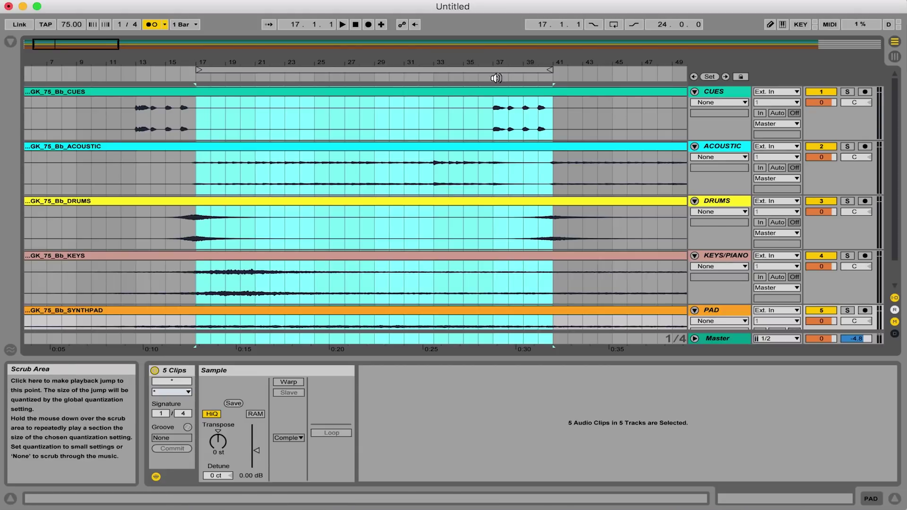
Step: Play across the start and end of the bar 17–41 loop section to check its boundaries, then stop playback
{"action": "left_click", "coordinate": [178, 73]}
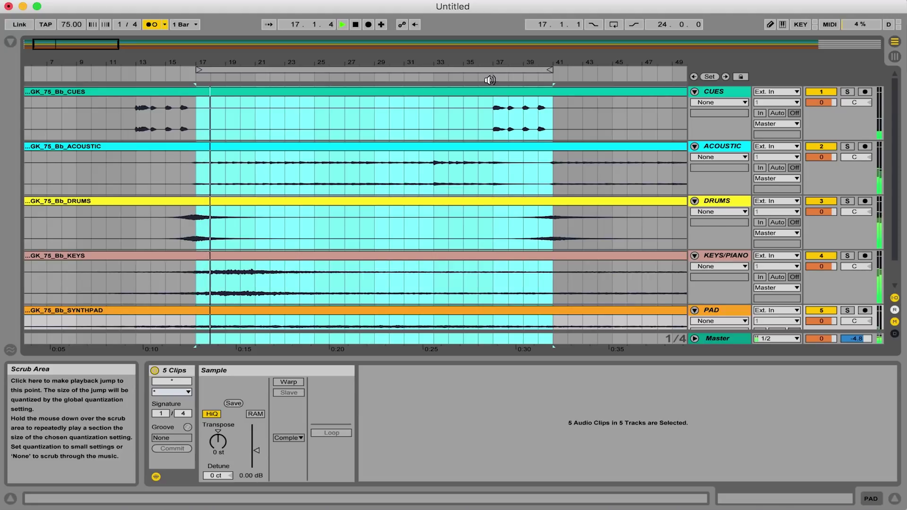
{"action": "left_click", "coordinate": [526, 76]}
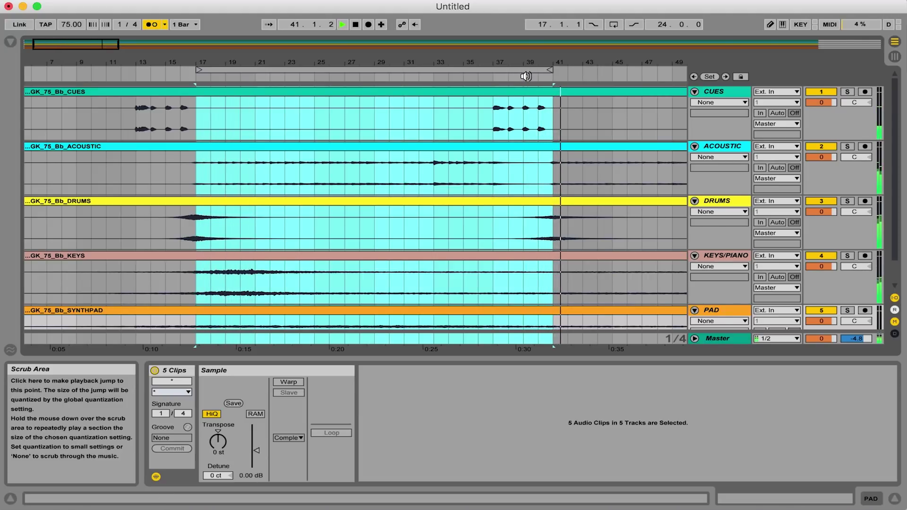
{"action": "key", "text": "space"}
Step: Consolidate the time from bar 17 to bar 41 to a new scene
{"action": "left_click", "coordinate": [376, 70]}
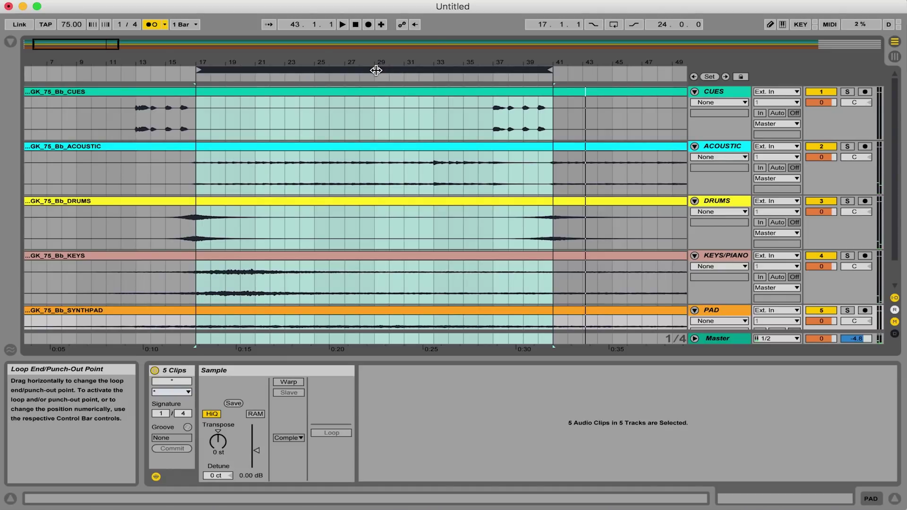
{"action": "right_click", "coordinate": [376, 70]}
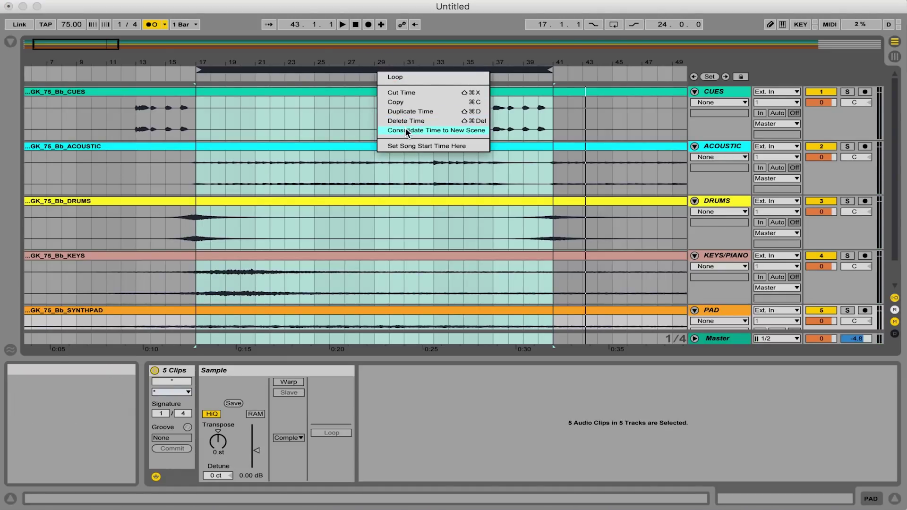
{"action": "left_click", "coordinate": [441, 130]}
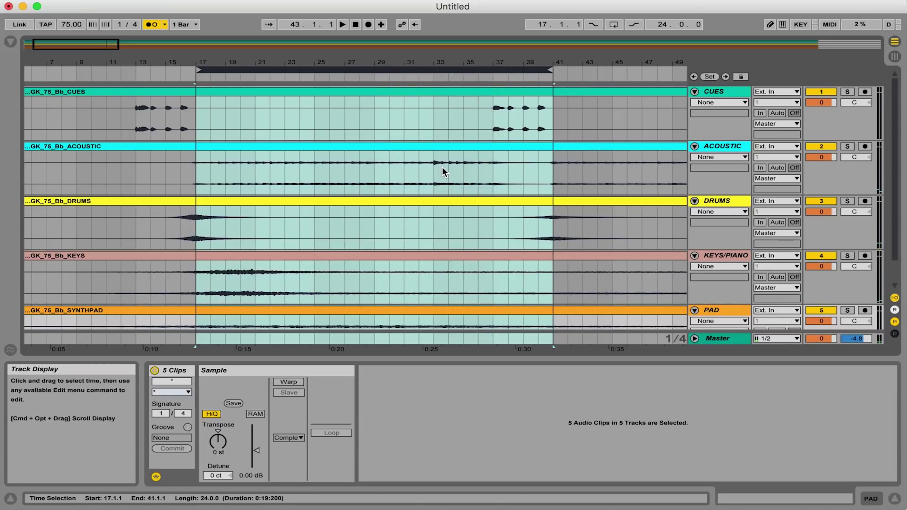
Step: In Session View, rename the newly consolidated scene INTRO and delete the empty SONG 2 scene
{"action": "key", "text": "Tab"}
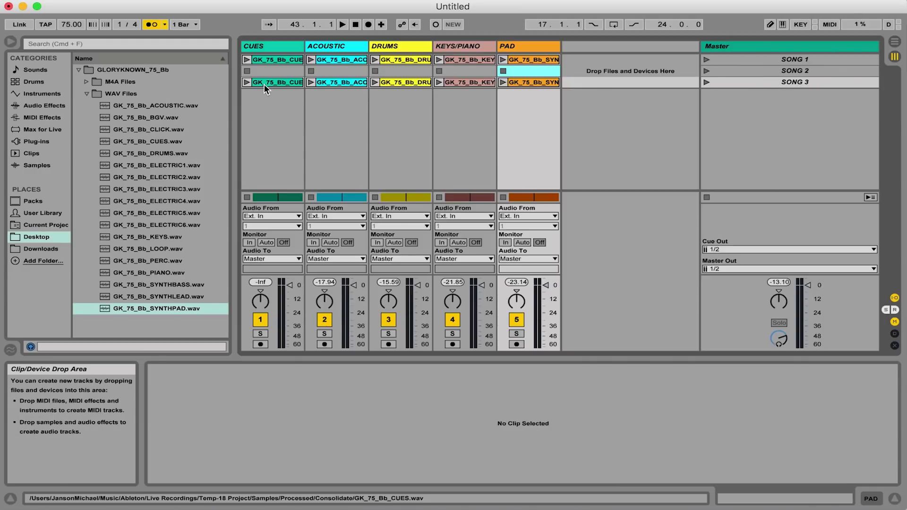
{"action": "left_click", "coordinate": [771, 81]}
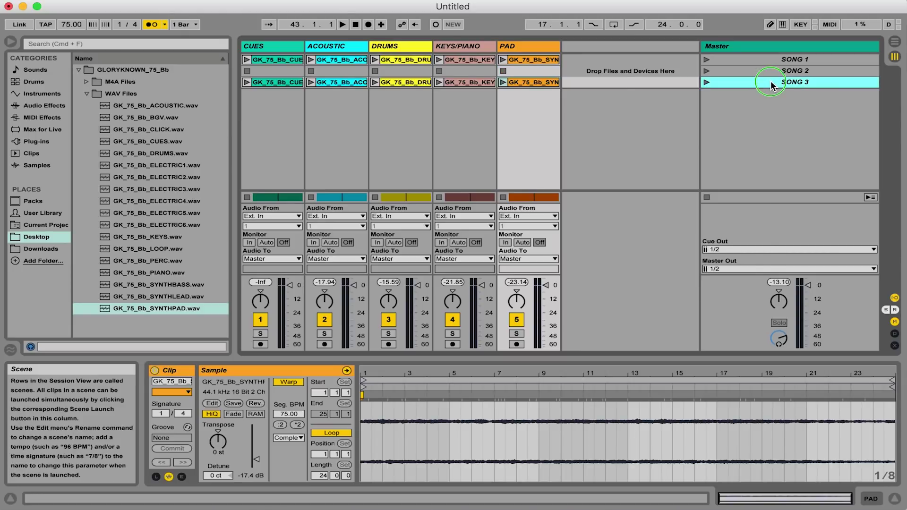
{"action": "right_click", "coordinate": [771, 81]}
{"action": "left_click", "coordinate": [713, 132]}
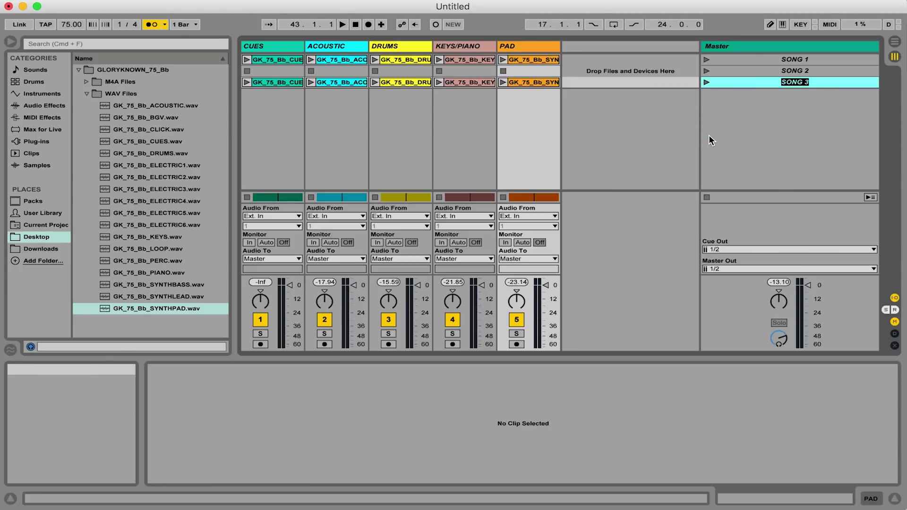
{"action": "type", "text": "INTRO"}
{"action": "key", "text": "Return"}
{"action": "left_click", "coordinate": [762, 72]}
{"action": "key", "text": "Delete"}
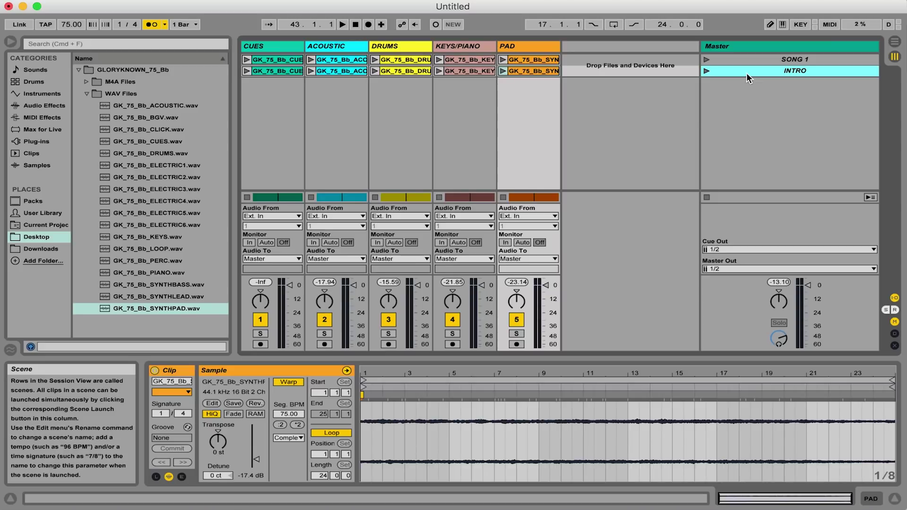
Step: In Arrangement View, move the loop brace to start at bar 41 and extend its end to bar 73
{"action": "key", "text": "Tab"}
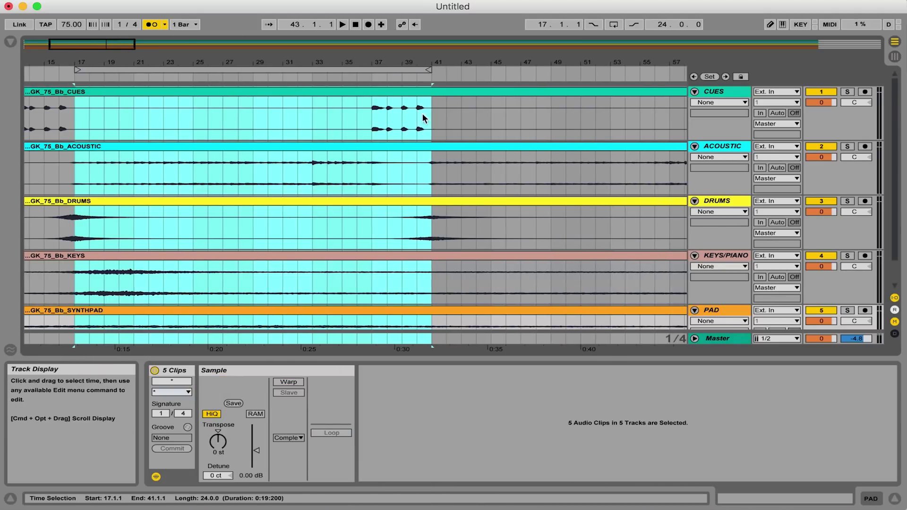
{"action": "left_click_drag", "start_coordinate": [344, 72], "coordinate": [620, 73]}
{"action": "left_click_drag", "start_coordinate": [432, 72], "coordinate": [509, 72]}
{"action": "scroll", "coordinate": [404, 131], "scroll_direction": "right", "scroll_amount": 10}
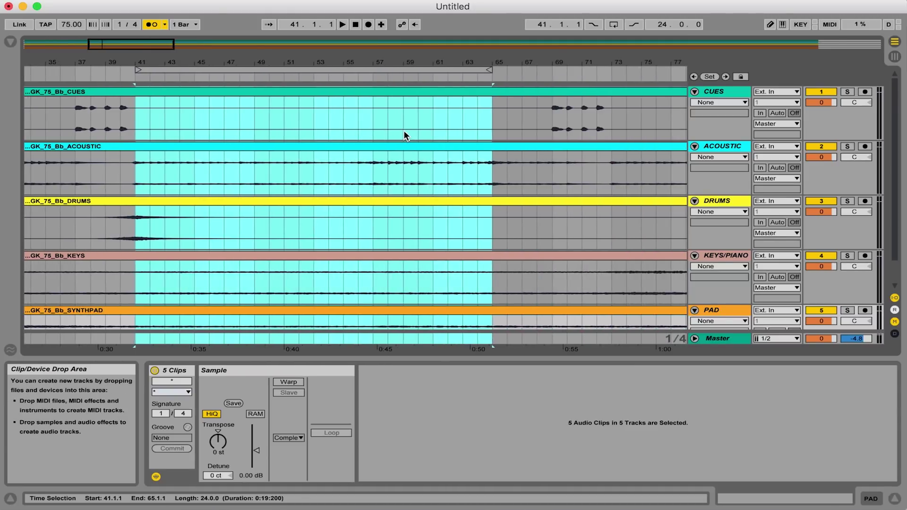
{"action": "left_click_drag", "start_coordinate": [492, 71], "coordinate": [607, 70]}
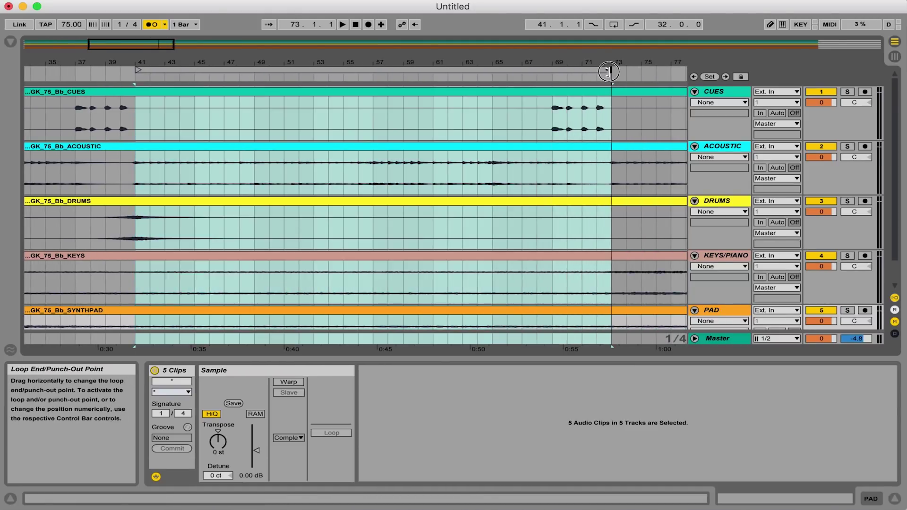
Step: Consolidate the time from bar 41 to bar 73 to a new scene
{"action": "left_click", "coordinate": [260, 70]}
{"action": "right_click", "coordinate": [260, 71]}
{"action": "left_click", "coordinate": [293, 130]}
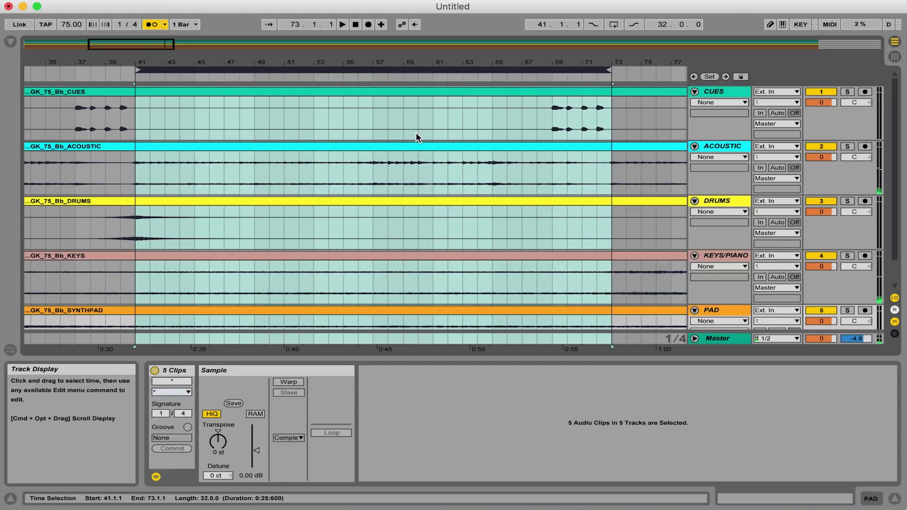
Step: In Session View, rename the newest scene VERSE 1
{"action": "key", "text": "Tab"}
{"action": "left_click", "coordinate": [793, 82]}
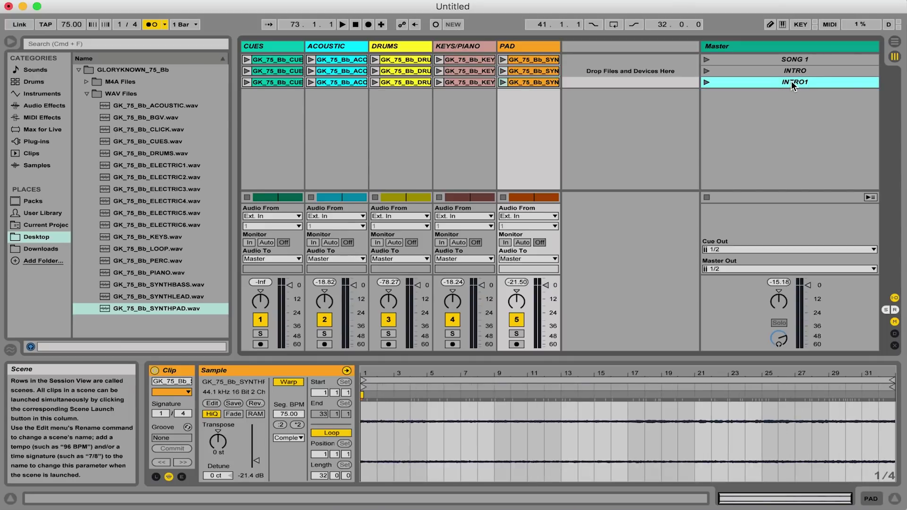
{"action": "key", "text": "super+r"}
{"action": "type", "text": "V"}
{"action": "key", "text": "BackSpace"}
Step: Examine the whole song in Arrangement View against the Session View scenes, and return the playback position to bar 1
{"action": "key", "text": "Tab"}
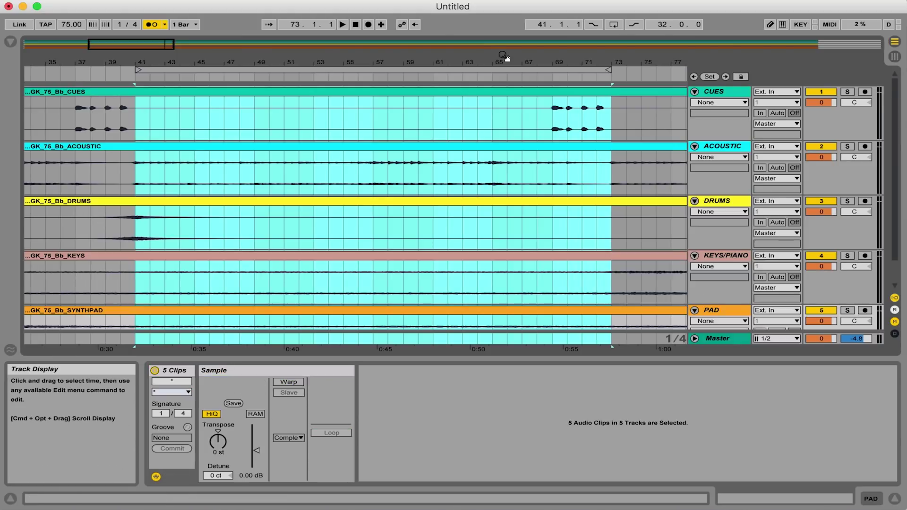
{"action": "left_click_drag", "start_coordinate": [476, 59], "coordinate": [140, 76]}
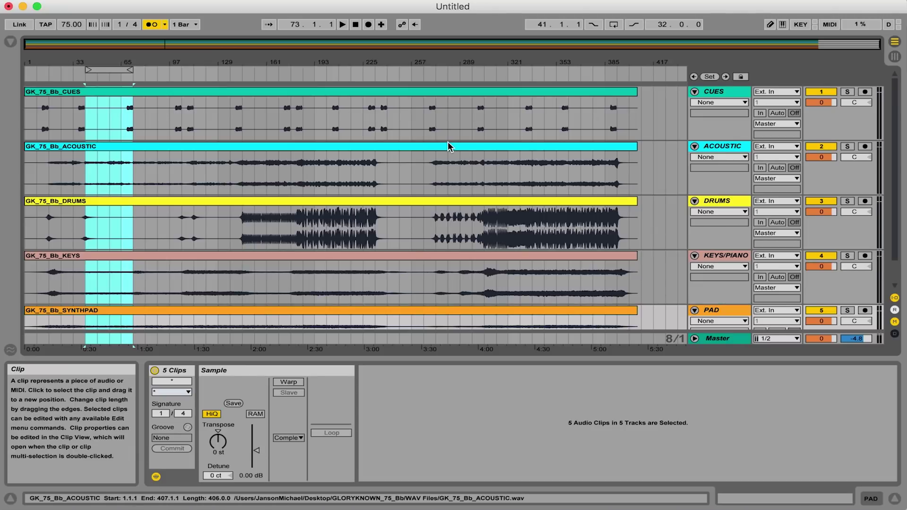
{"action": "key", "text": "Tab"}
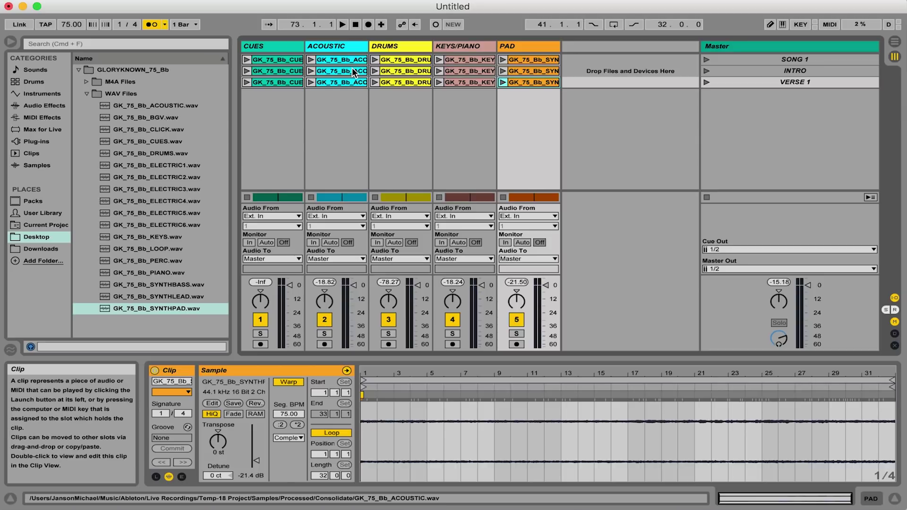
{"action": "key", "text": "Tab"}
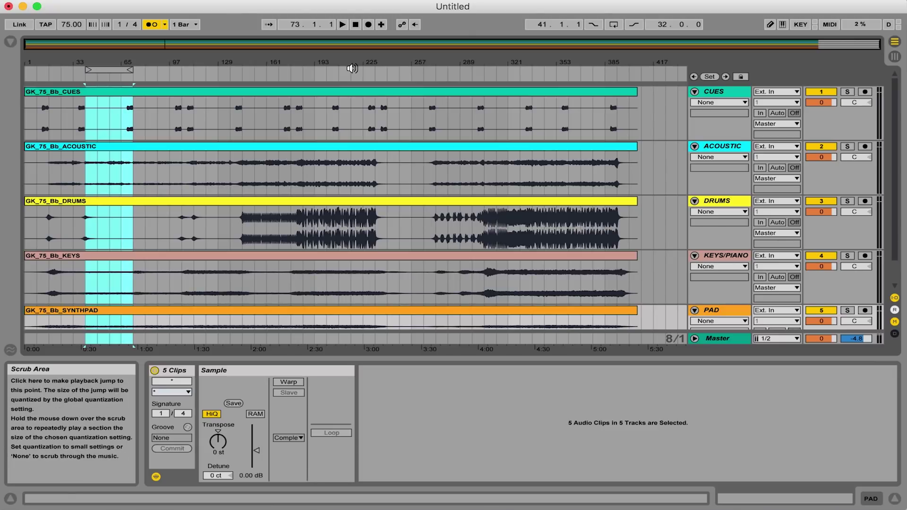
{"action": "left_click", "coordinate": [414, 115]}
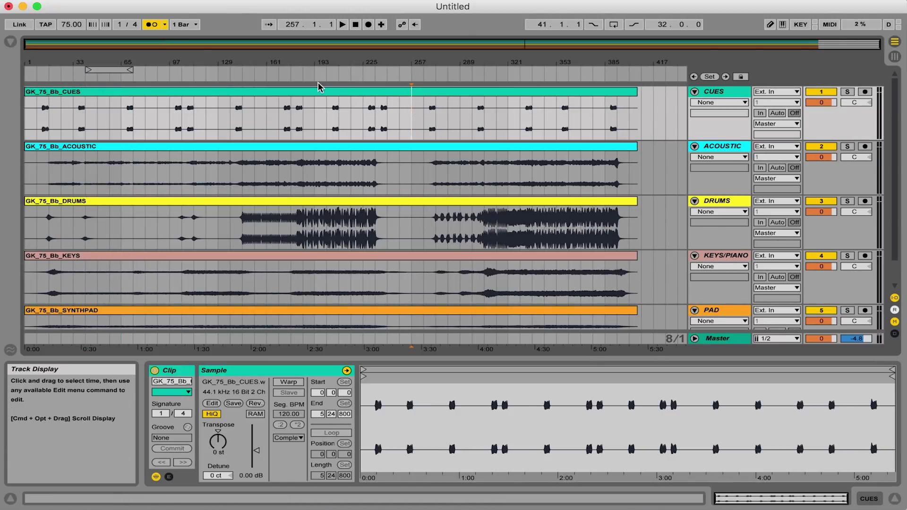
{"action": "left_click", "coordinate": [355, 24]}
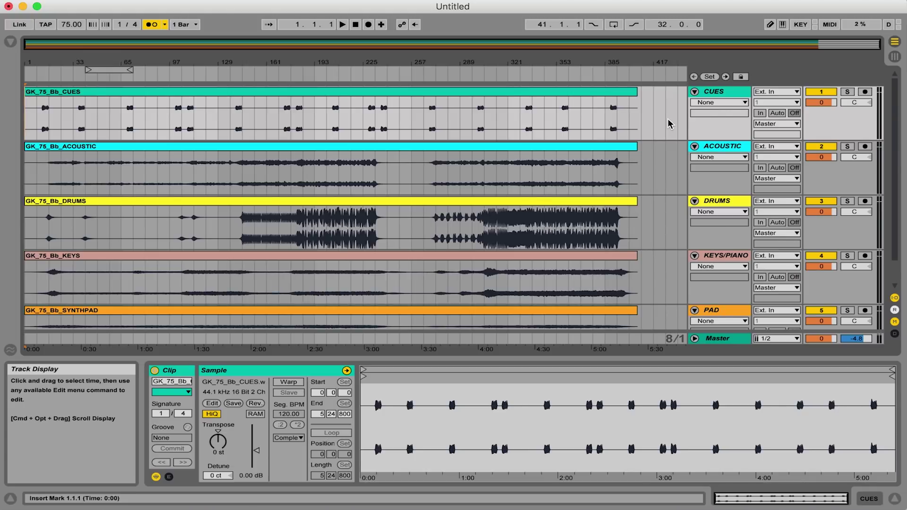
Step: Fold the CUES, ACOUSTIC, DRUMS, KEYS/PIANO and PAD tracks in Arrangement View
{"action": "left_click", "coordinate": [695, 92]}
{"action": "left_click", "coordinate": [695, 103]}
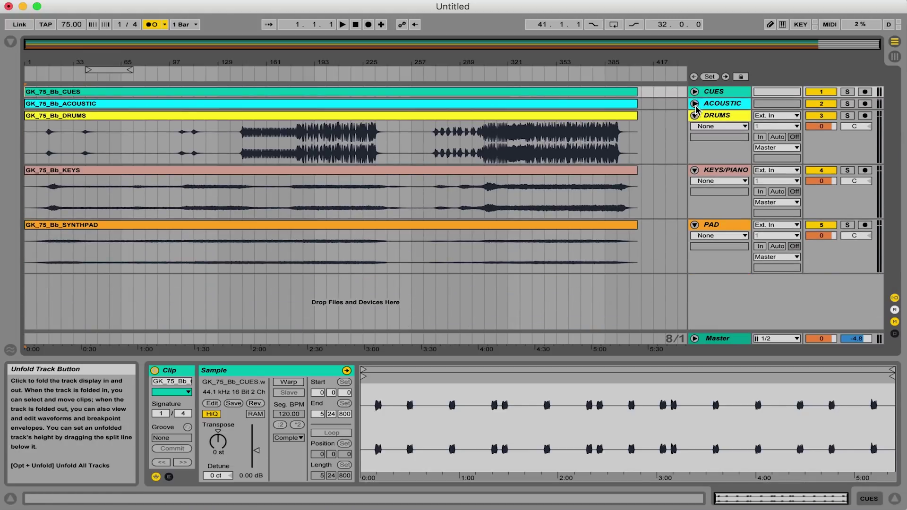
{"action": "left_click", "coordinate": [695, 116]}
{"action": "left_click", "coordinate": [695, 127]}
{"action": "left_click", "coordinate": [695, 140]}
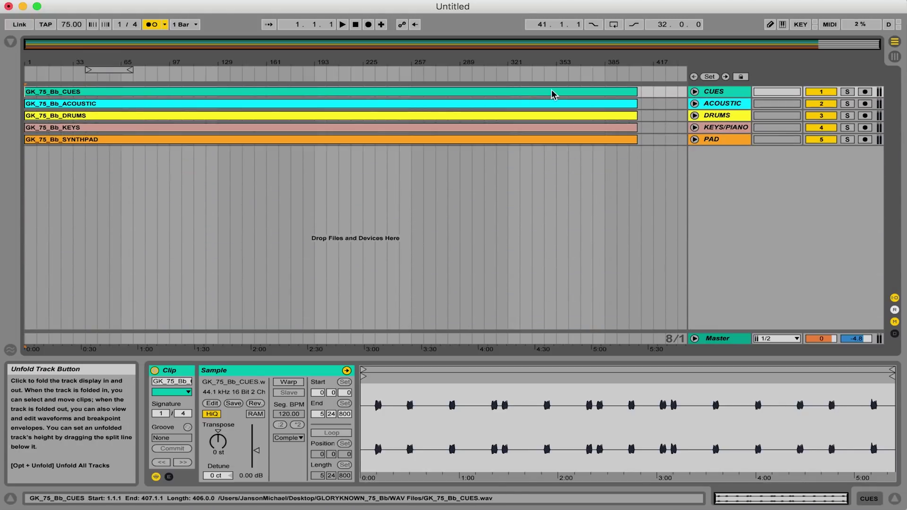
Step: Select the five arrangement clips from GK_75_Bb_CUES to GK_75_Bb_SYNTHPAD and color them red
{"action": "left_click", "coordinate": [520, 91]}
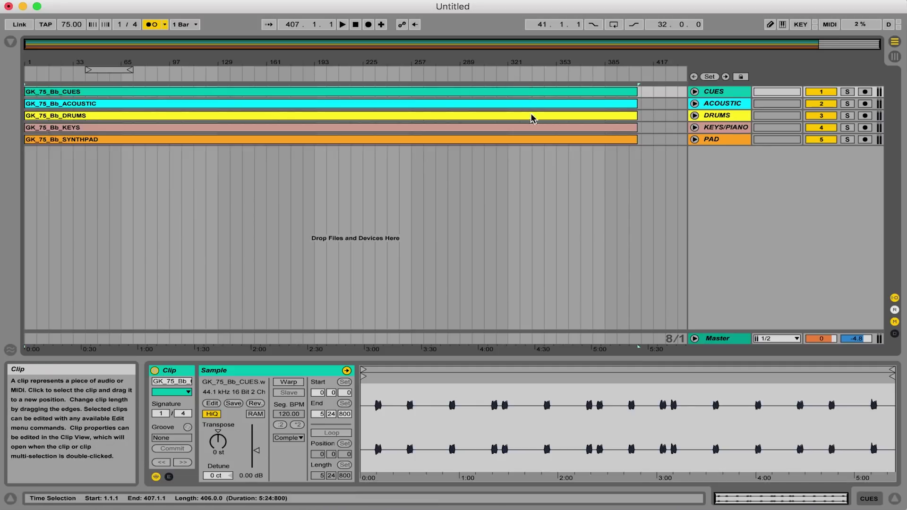
{"action": "left_click", "coordinate": [529, 143], "text": "shift"}
{"action": "right_click", "coordinate": [530, 145]}
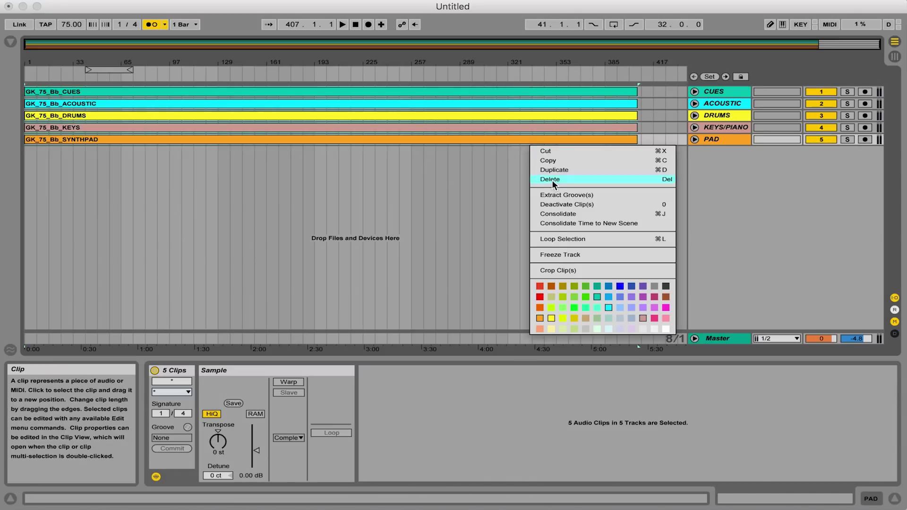
{"action": "left_click", "coordinate": [539, 297]}
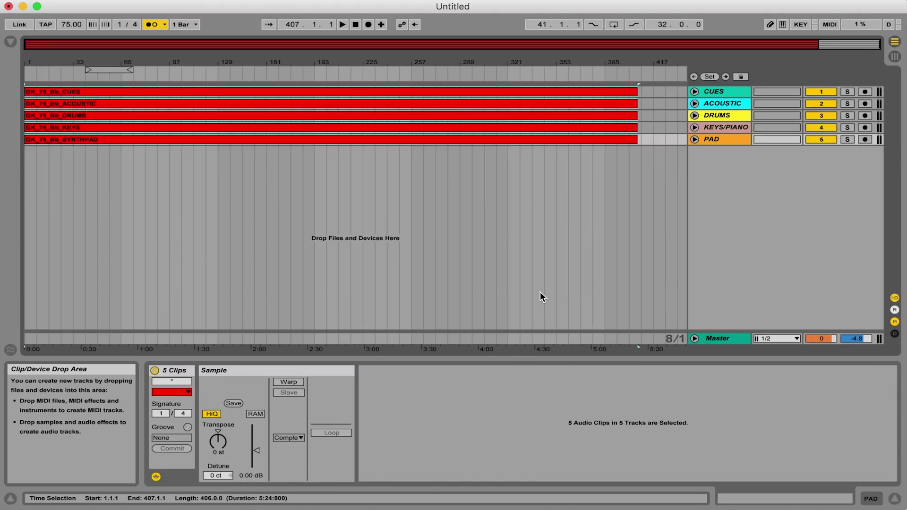
Step: Color the CUES, ACOUSTIC, DRUMS, KEYS/PIANO and PAD tracks red and show the file browser
{"action": "left_click", "coordinate": [718, 138], "text": "shift"}
{"action": "right_click", "coordinate": [719, 138]}
{"action": "left_click", "coordinate": [731, 268]}
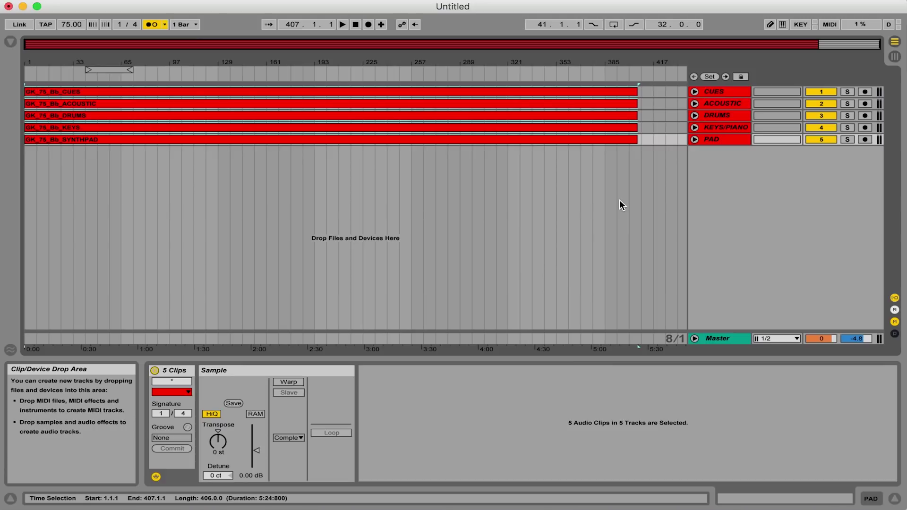
{"action": "left_click", "coordinate": [11, 41]}
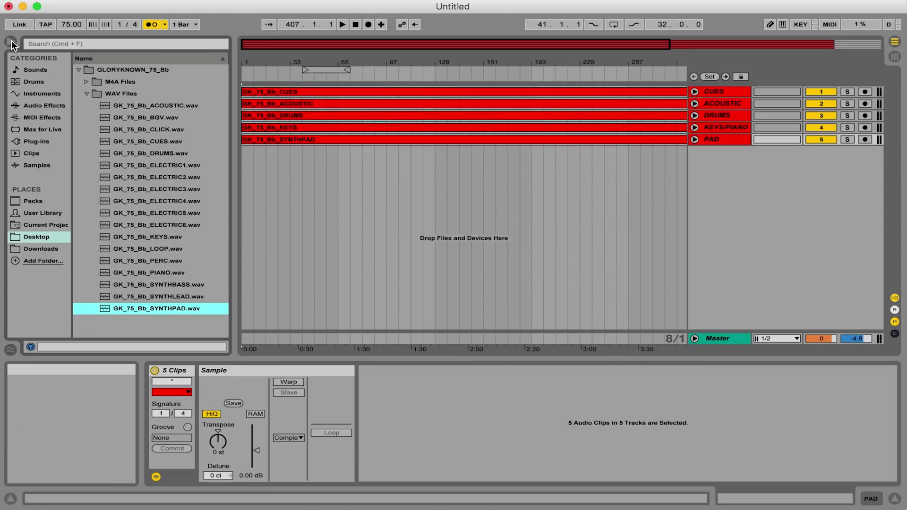
Step: Select the five arrangement clips from GK_75_Bb_CUES to GK_75_Bb_SYNTHPAD and duplicate them directly after the originals
{"action": "left_click", "coordinate": [303, 91]}
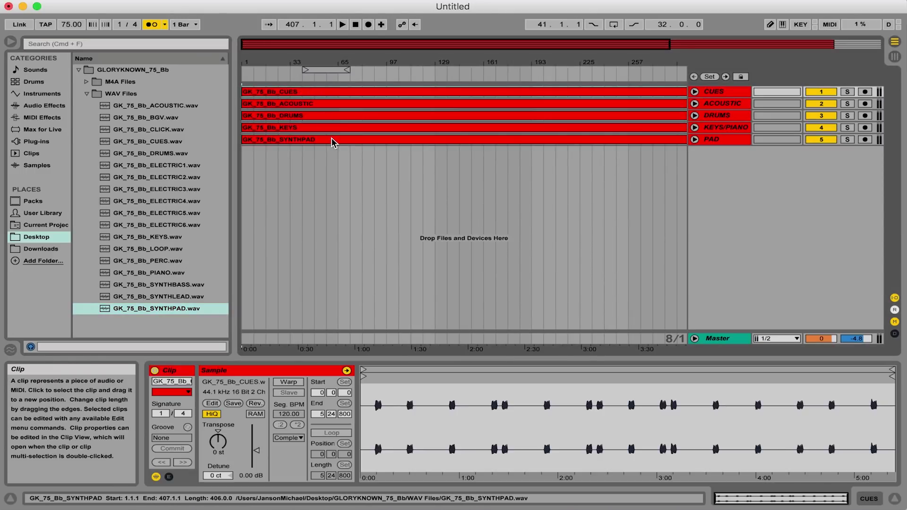
{"action": "left_click", "coordinate": [332, 140], "text": "shift"}
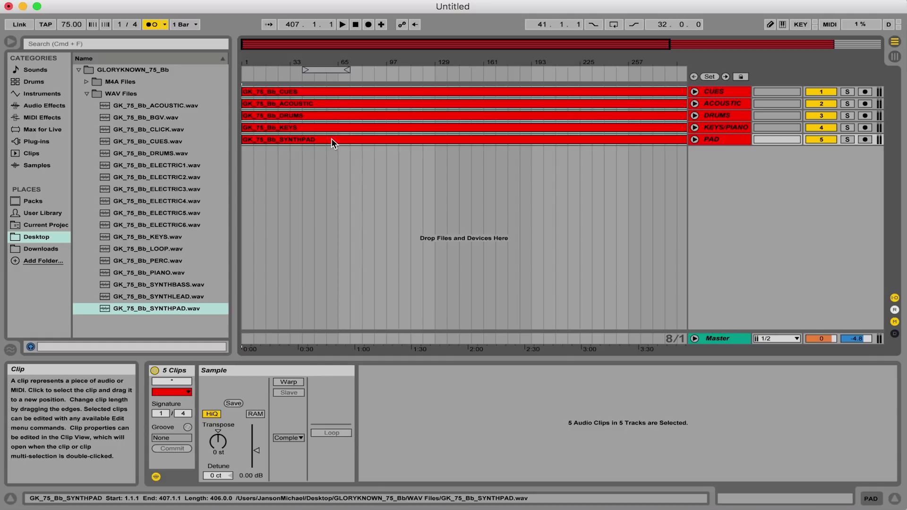
{"action": "key", "text": "super+d"}
{"action": "left_click_drag", "start_coordinate": [332, 65], "coordinate": [332, 52]}
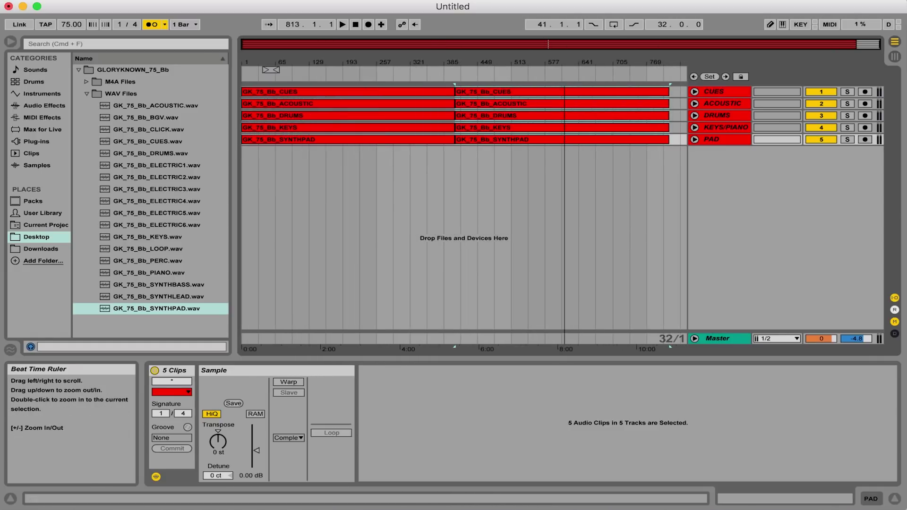
{"action": "left_click_drag", "start_coordinate": [492, 88], "coordinate": [491, 157]}
{"action": "key", "text": "Escape"}
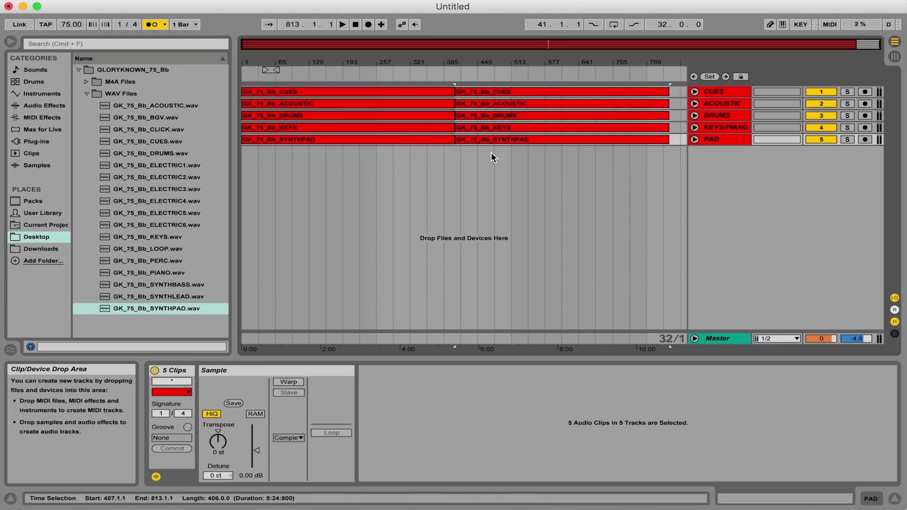
Step: Select the five tracks from CUES to PAD and duplicate them
{"action": "left_click", "coordinate": [728, 91]}
{"action": "left_click", "coordinate": [725, 140], "text": "shift"}
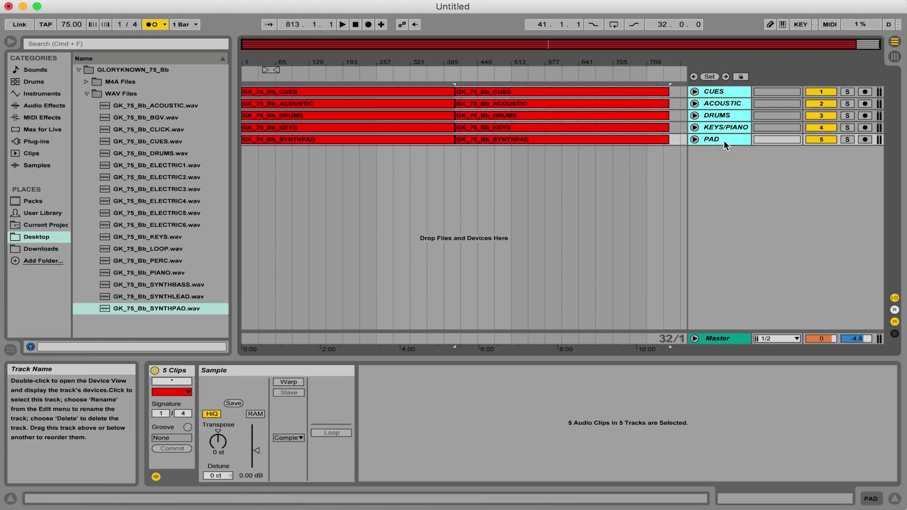
{"action": "key", "text": "super+d"}
Step: Delete the clips starting at bar 1 on the five duplicated tracks and those starting at bar 407 on the original tracks
{"action": "left_click", "coordinate": [435, 161]}
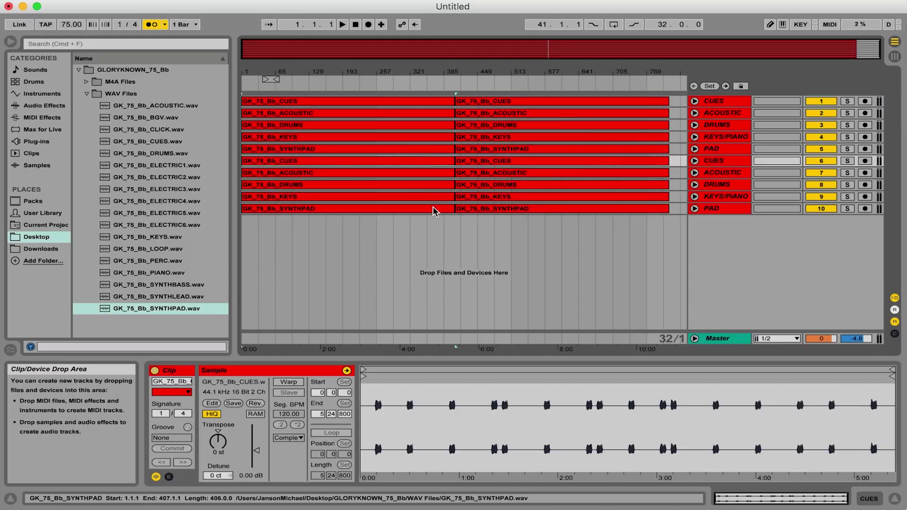
{"action": "left_click", "coordinate": [433, 207], "text": "shift"}
{"action": "key", "text": "Delete"}
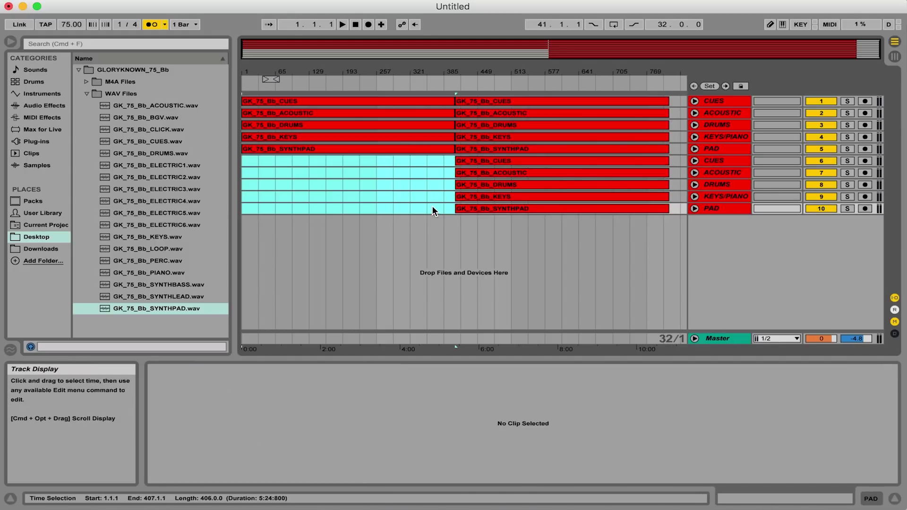
{"action": "left_click", "coordinate": [482, 101]}
{"action": "left_click", "coordinate": [483, 148], "text": "shift"}
{"action": "key", "text": "Delete"}
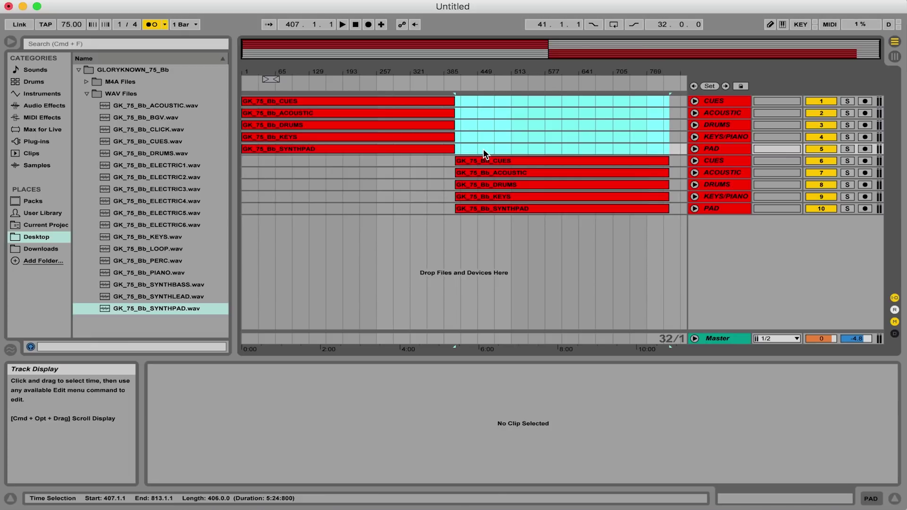
Step: Move the five clips on the duplicated tracks together so they start at bar 397, overlapping the end of the original clips
{"action": "left_click", "coordinate": [482, 161]}
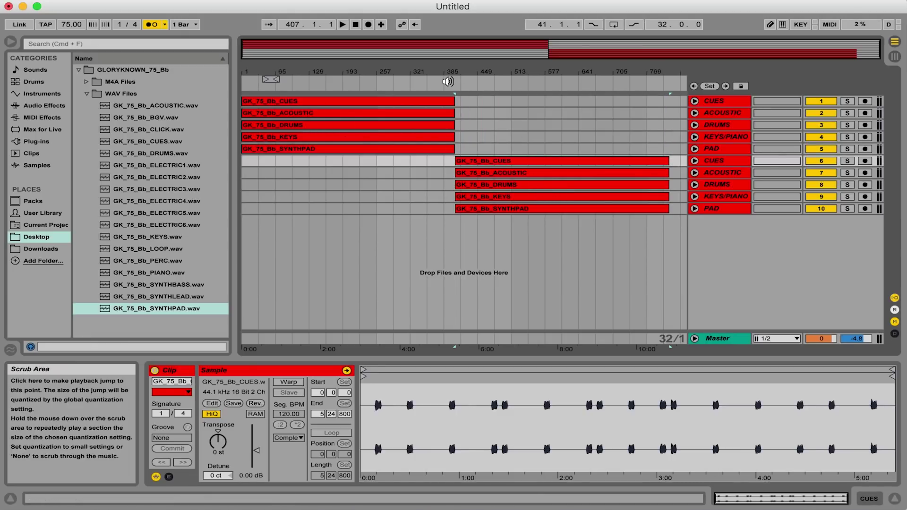
{"action": "left_click_drag", "start_coordinate": [453, 72], "coordinate": [454, 76]}
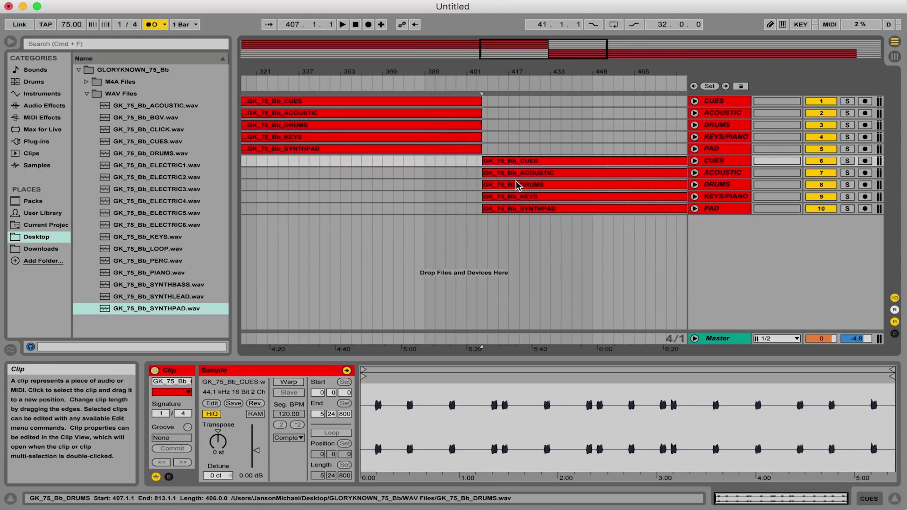
{"action": "left_click", "coordinate": [518, 206], "text": "shift"}
{"action": "left_click_drag", "start_coordinate": [519, 161], "coordinate": [493, 163]}
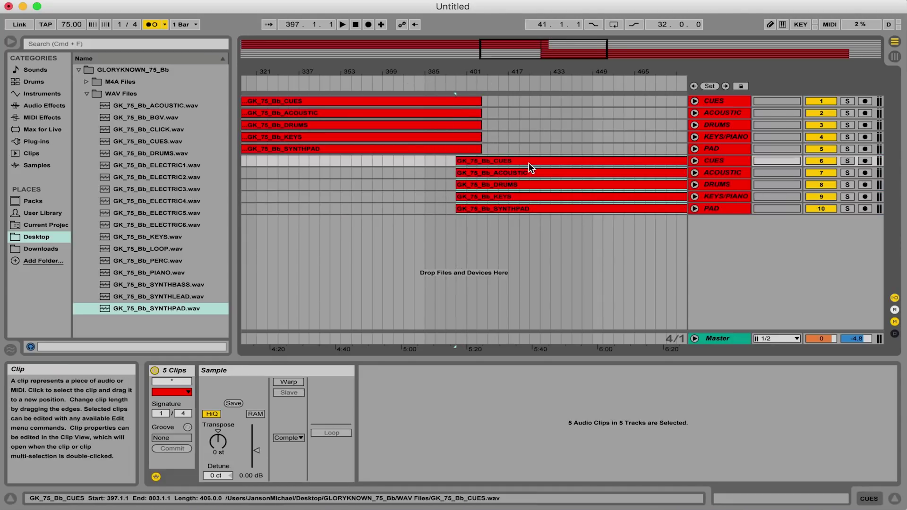
Step: Color the five selected clips on the duplicated tracks green
{"action": "scroll", "coordinate": [528, 162], "scroll_direction": "right", "scroll_amount": 20}
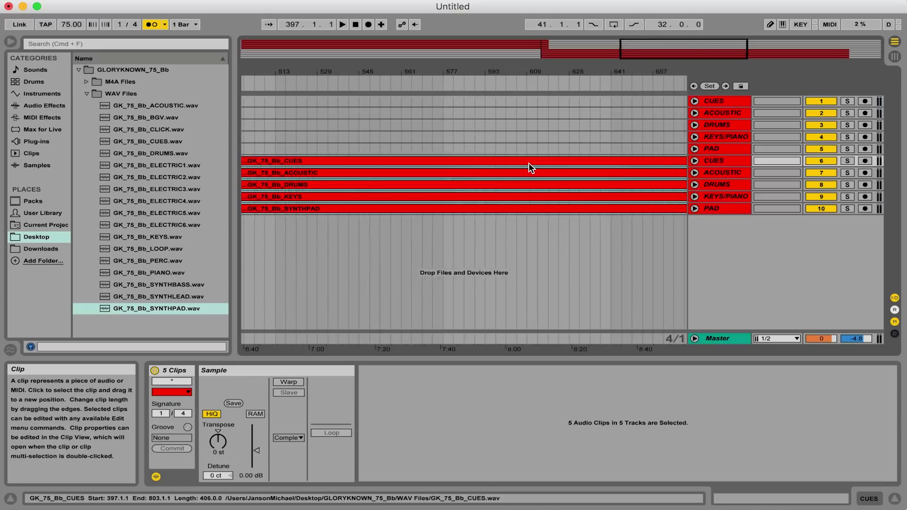
{"action": "right_click", "coordinate": [462, 160]}
{"action": "left_click", "coordinate": [506, 324]}
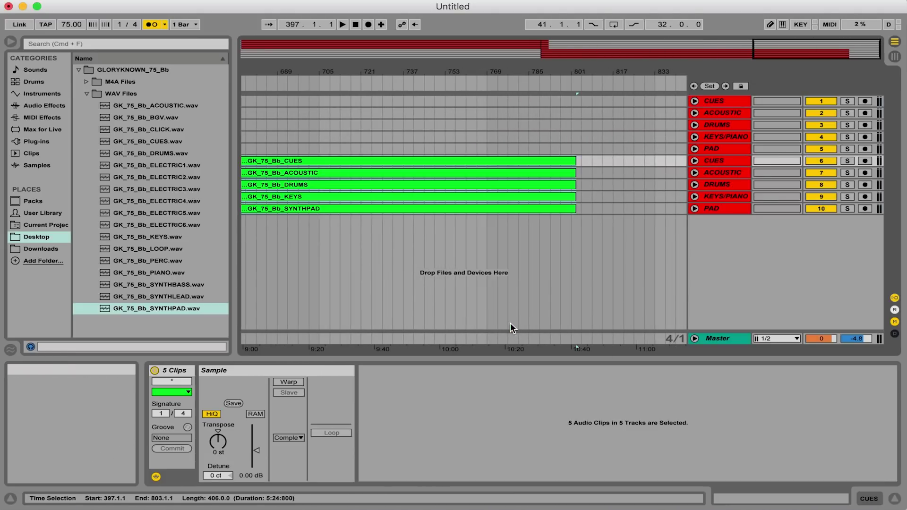
Step: Color the duplicated CUES, ACOUSTIC, DRUMS, KEYS/PIANO and PAD tracks the same green as their clips
{"action": "left_click", "coordinate": [728, 161]}
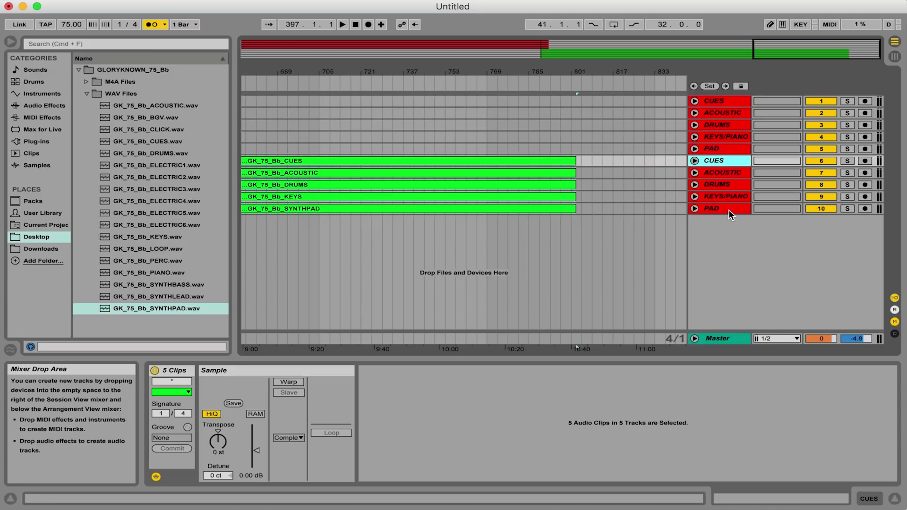
{"action": "left_click", "coordinate": [729, 209], "text": "shift"}
{"action": "right_click", "coordinate": [730, 209]}
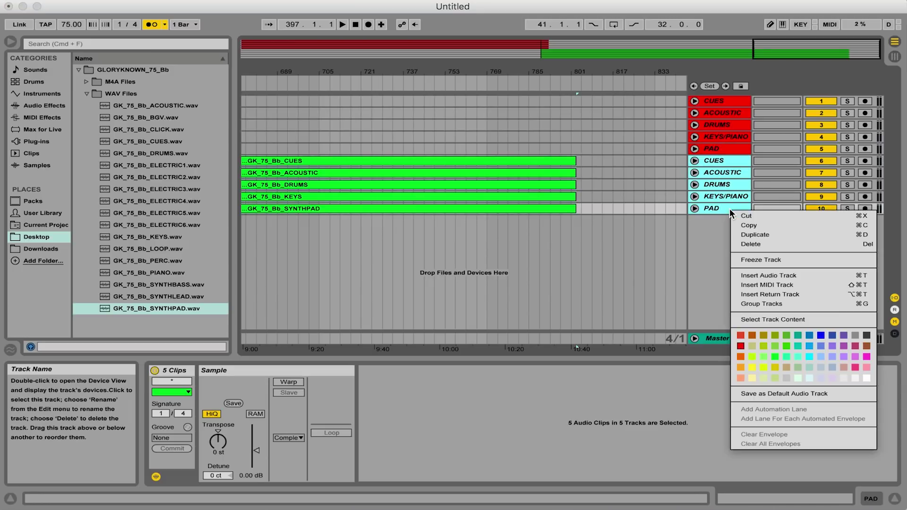
{"action": "left_click", "coordinate": [777, 358]}
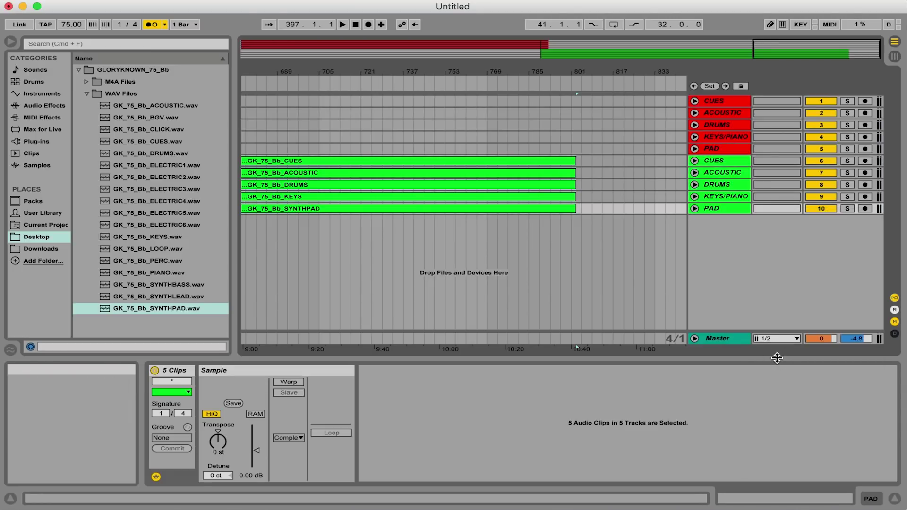
{"action": "right_click", "coordinate": [725, 196]}
{"action": "key", "text": "Escape"}
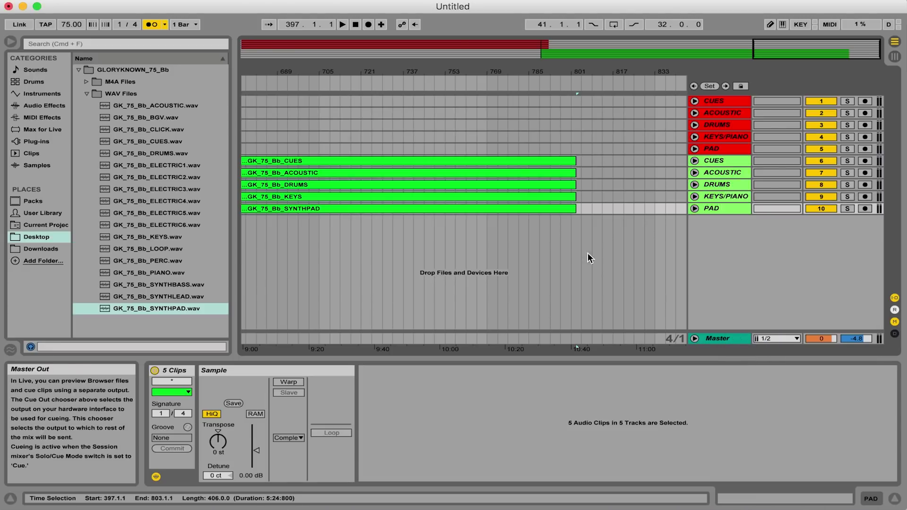
{"action": "right_click", "coordinate": [713, 163]}
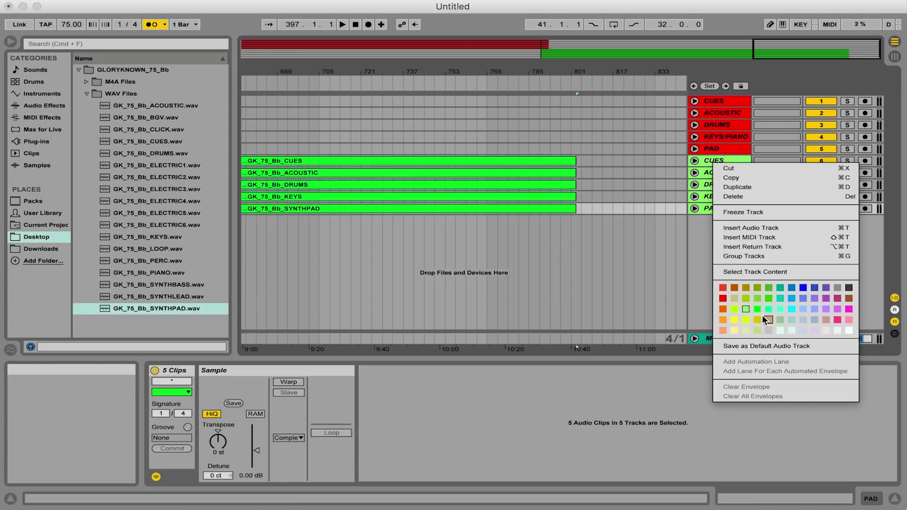
{"action": "left_click", "coordinate": [701, 313]}
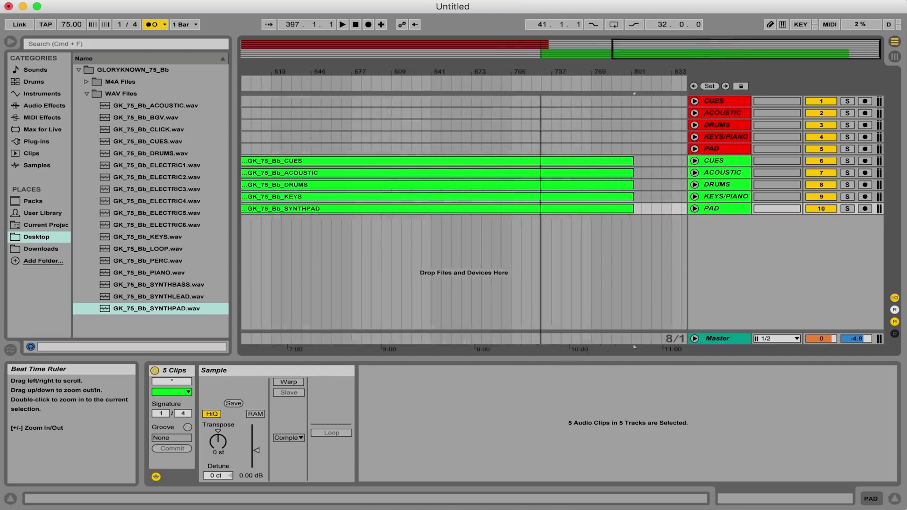
Step: Play the arrangement through the transition where the red clips overlap the start of the green clips
{"action": "left_click_drag", "start_coordinate": [380, 71], "coordinate": [381, 52]}
{"action": "left_click_drag", "start_coordinate": [463, 71], "coordinate": [463, 89]}
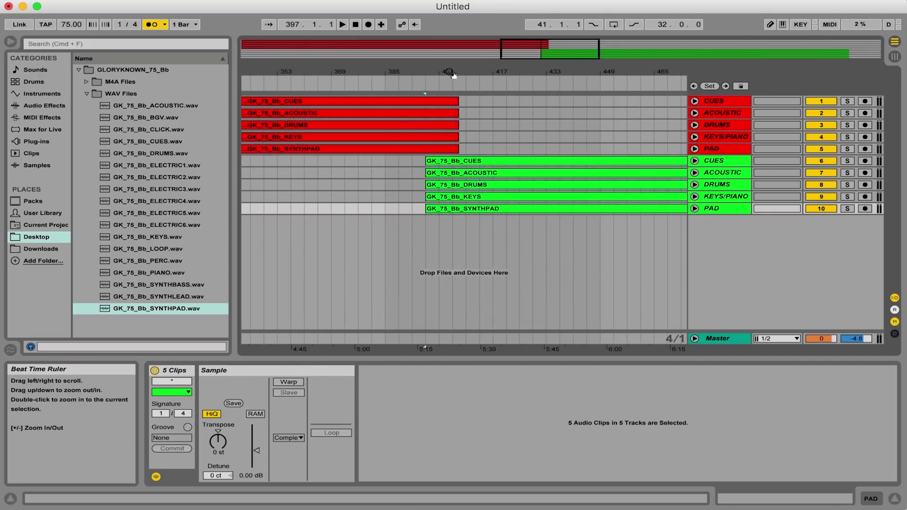
{"action": "left_click", "coordinate": [386, 85]}
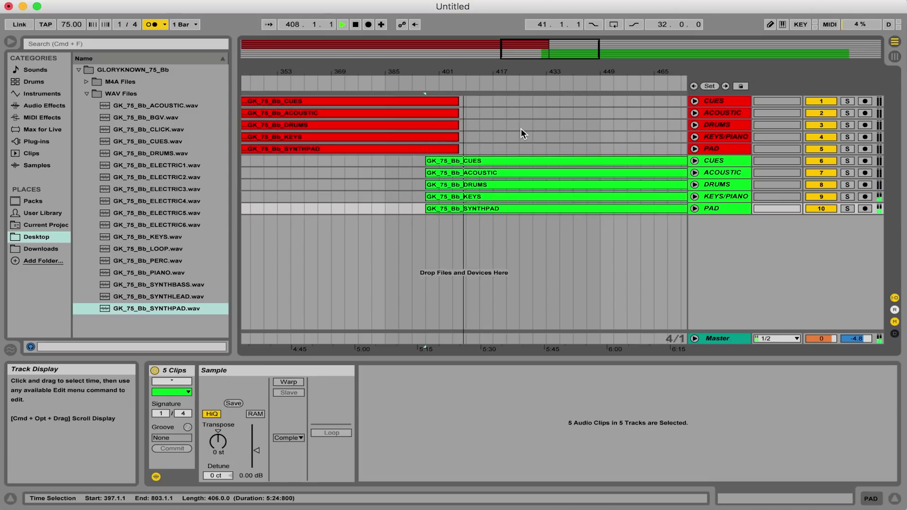
{"action": "left_click_drag", "start_coordinate": [489, 73], "coordinate": [465, 74]}
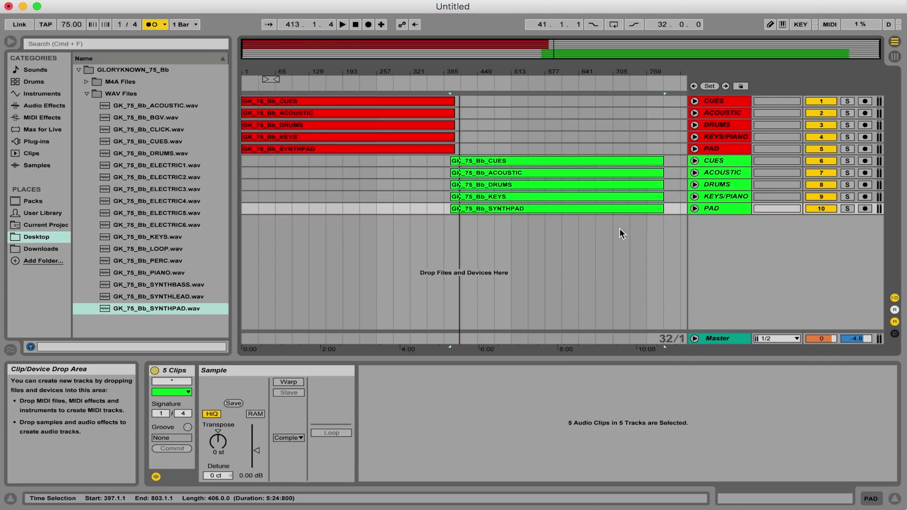
Step: Delete the five green tracks from CUES to PAD
{"action": "left_click", "coordinate": [724, 159]}
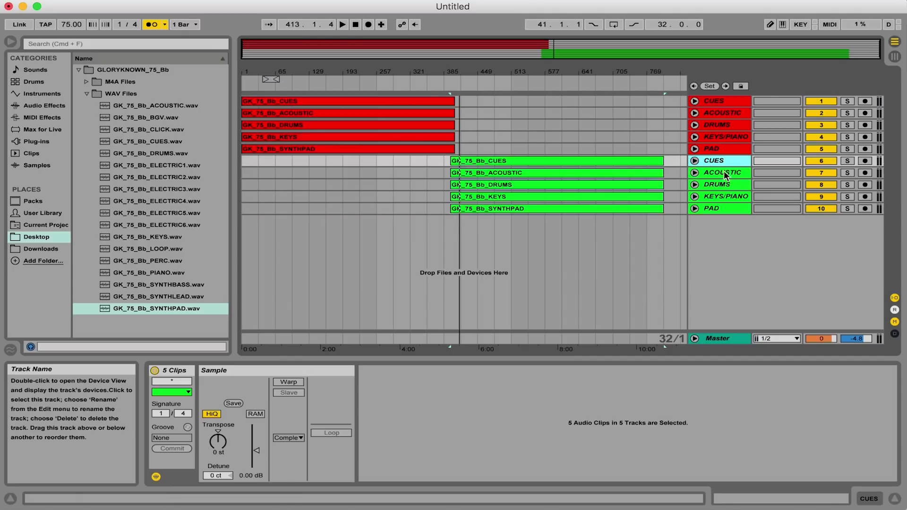
{"action": "left_click", "coordinate": [732, 206], "text": "shift"}
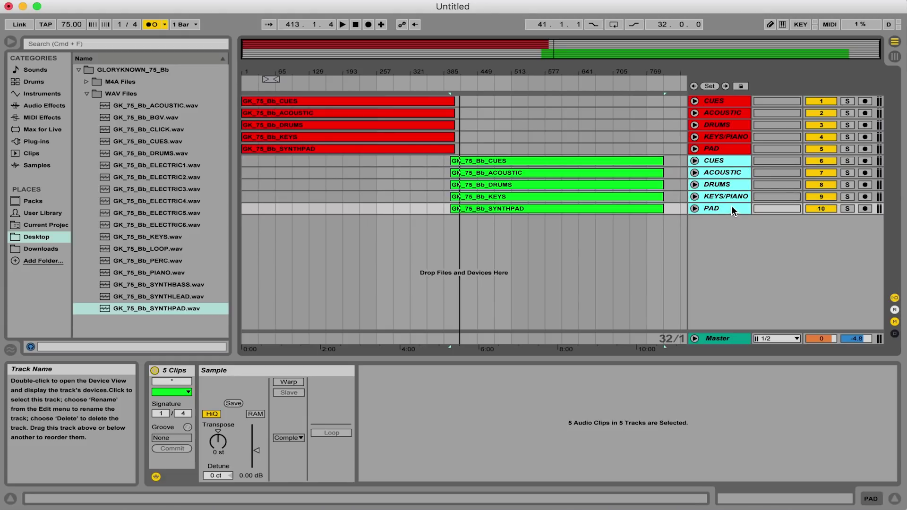
{"action": "key", "text": "Delete"}
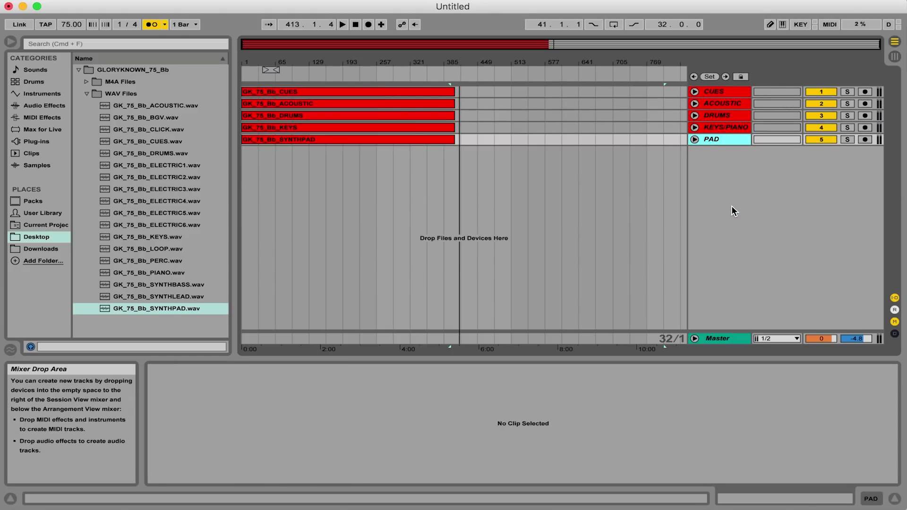
Step: Delete the red ACOUSTIC, DRUMS, KEYS/PIANO and PAD tracks, keeping only CUES
{"action": "left_click", "coordinate": [419, 93]}
{"action": "left_click", "coordinate": [726, 105]}
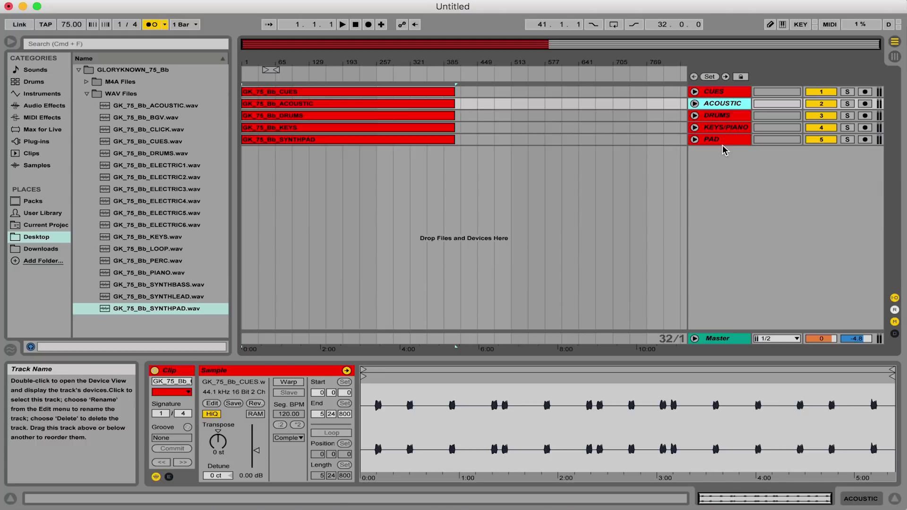
{"action": "left_click", "coordinate": [723, 141], "text": "shift"}
{"action": "key", "text": "Delete"}
Step: Rename the remaining CUES track DRUMS
{"action": "left_click", "coordinate": [714, 87]}
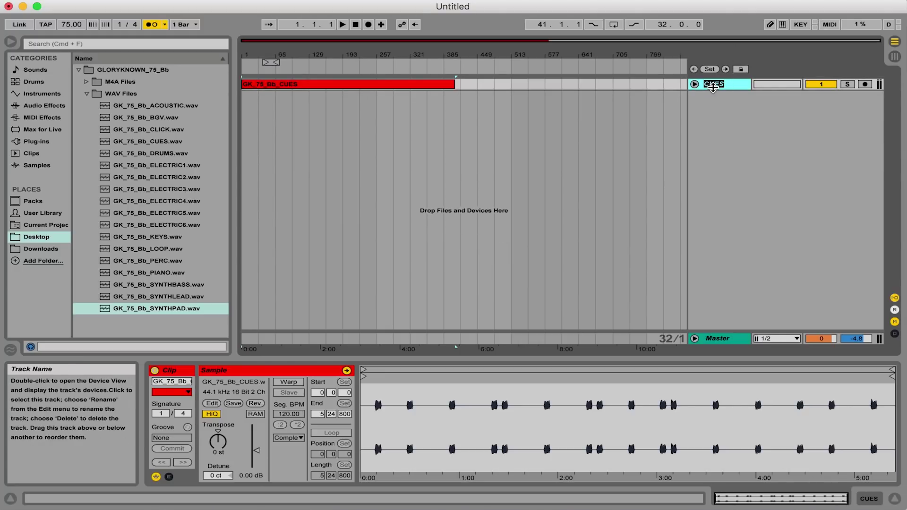
{"action": "left_click", "coordinate": [713, 88]}
{"action": "type", "text": "DRUMS"}
{"action": "key", "text": "Return"}
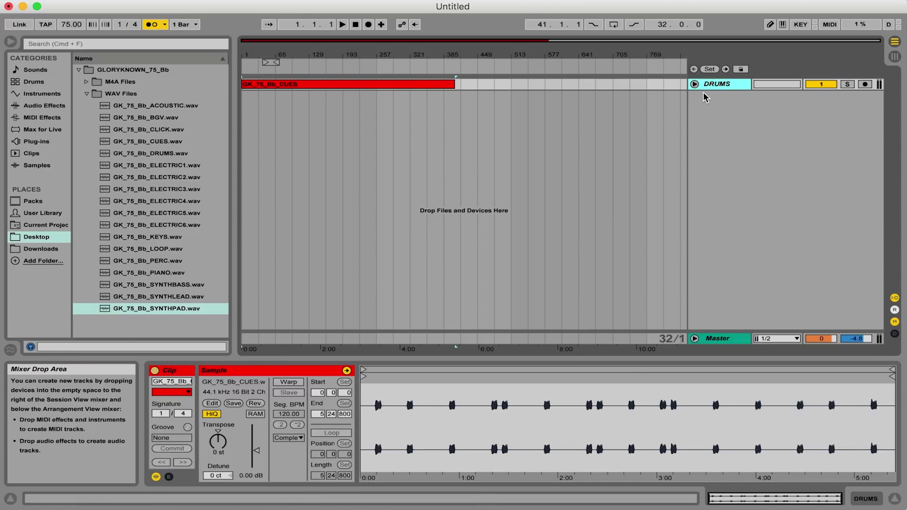
Step: Unfold the DRUMS track and replace its GK_75_Bb_CUES clip with GK_75_Bb_DRUMS.wav, starting at bar 1
{"action": "left_click", "coordinate": [696, 85]}
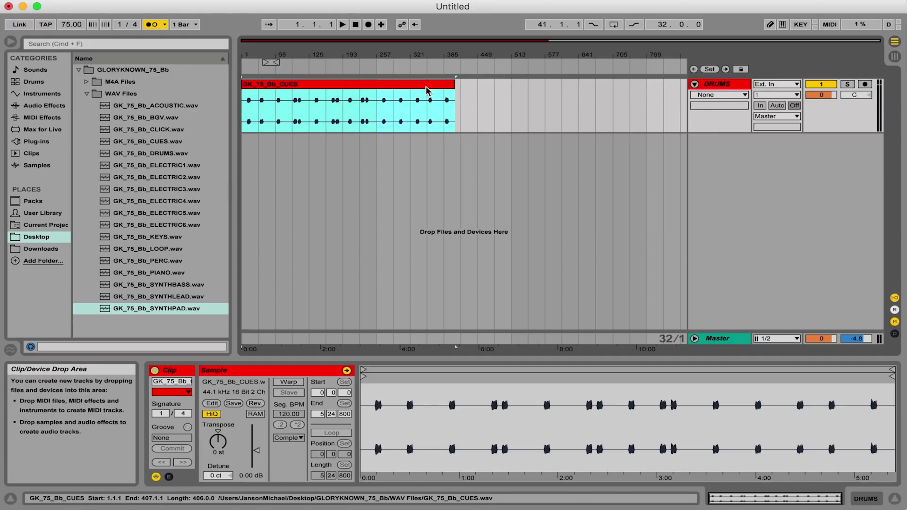
{"action": "key", "text": "Delete"}
{"action": "left_click_drag", "start_coordinate": [161, 154], "coordinate": [333, 107]}
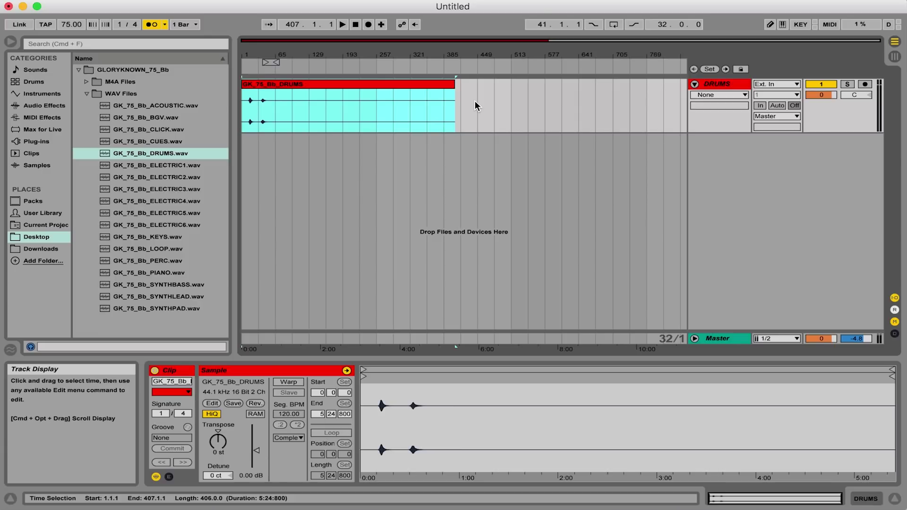
{"action": "left_click", "coordinate": [475, 101]}
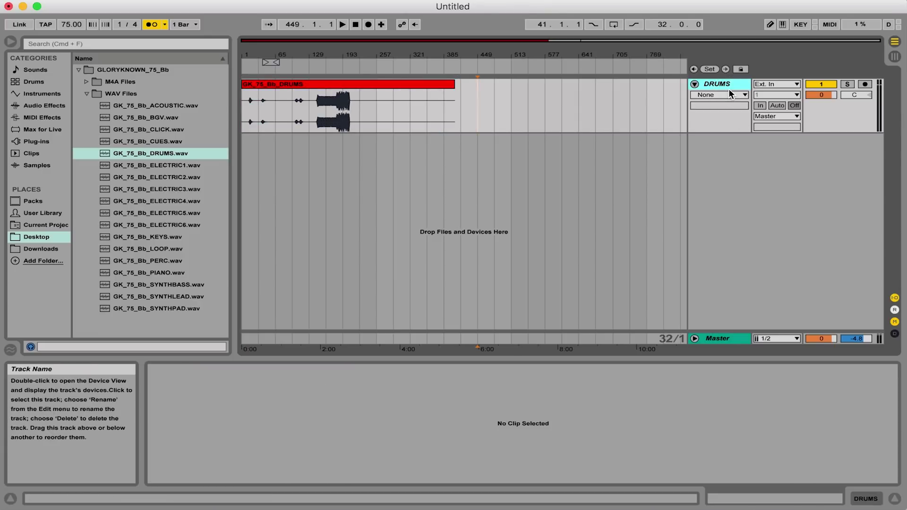
Step: Insert a MIDI track below the DRUMS track and select it
{"action": "right_click", "coordinate": [722, 147]}
{"action": "left_click", "coordinate": [749, 163]}
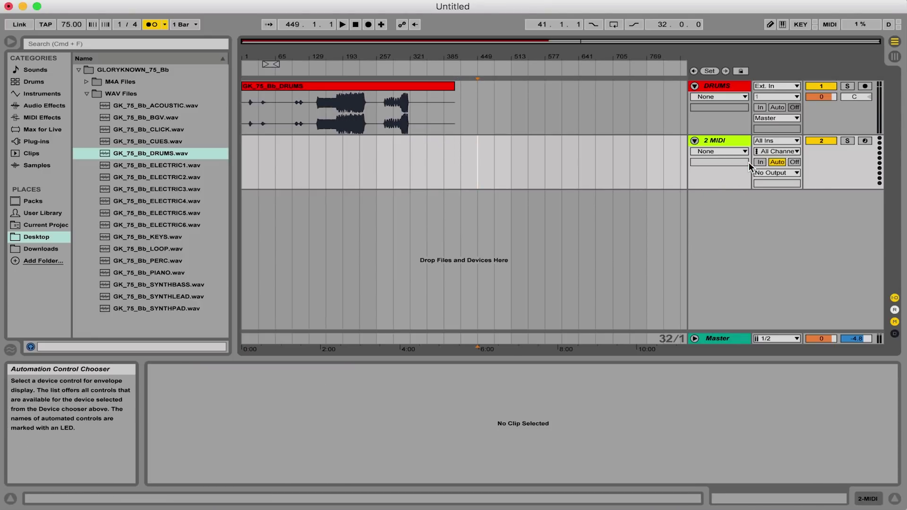
{"action": "left_click", "coordinate": [719, 140]}
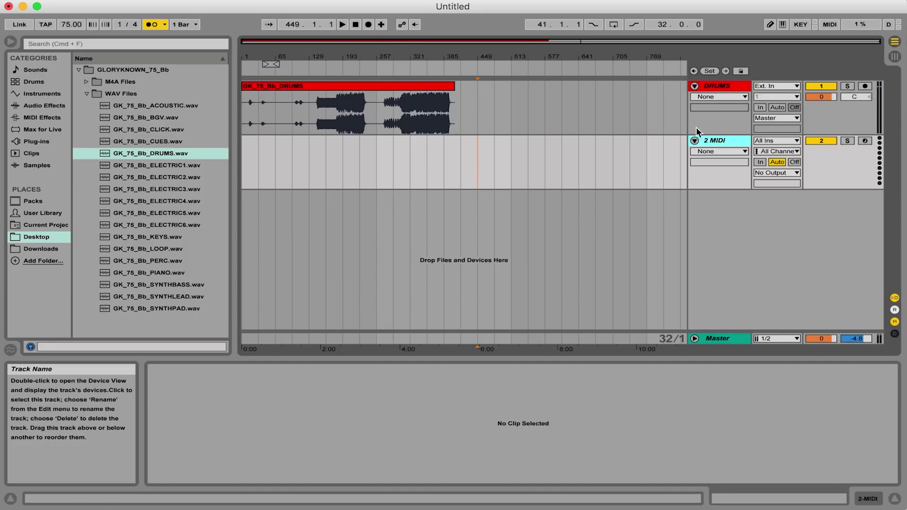
Step: Set the gain of the GK_75_Bb_DRUMS clip to -2.04 dB
{"action": "left_click", "coordinate": [435, 86]}
{"action": "left_click_drag", "start_coordinate": [256, 450], "coordinate": [257, 452]}
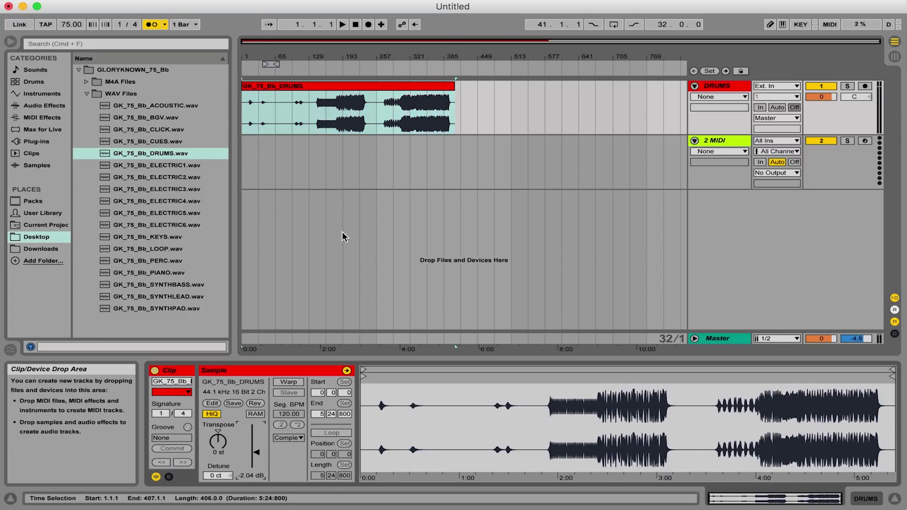
Step: Arm the MIDI track below DRUMS for recording and load an empty Drum Rack onto it
{"action": "left_click", "coordinate": [381, 147]}
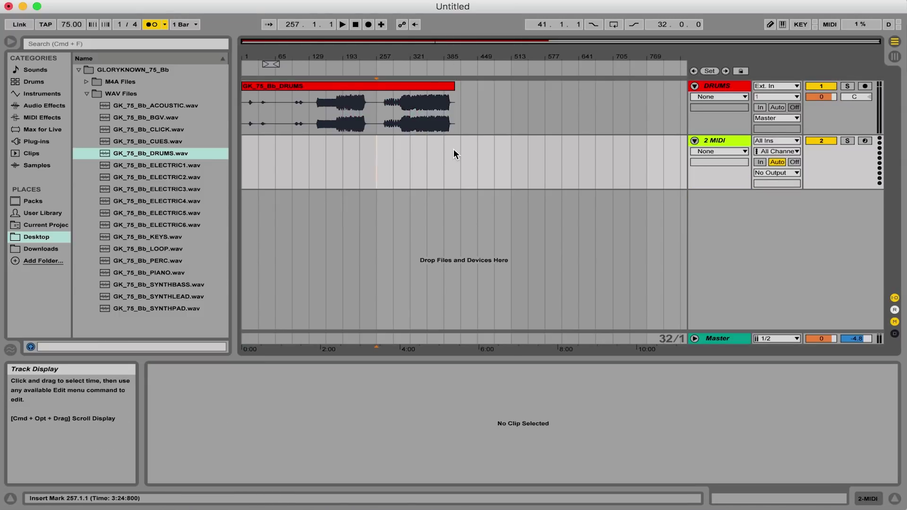
{"action": "left_click", "coordinate": [865, 141]}
{"action": "left_click_drag", "start_coordinate": [322, 56], "coordinate": [322, 90]}
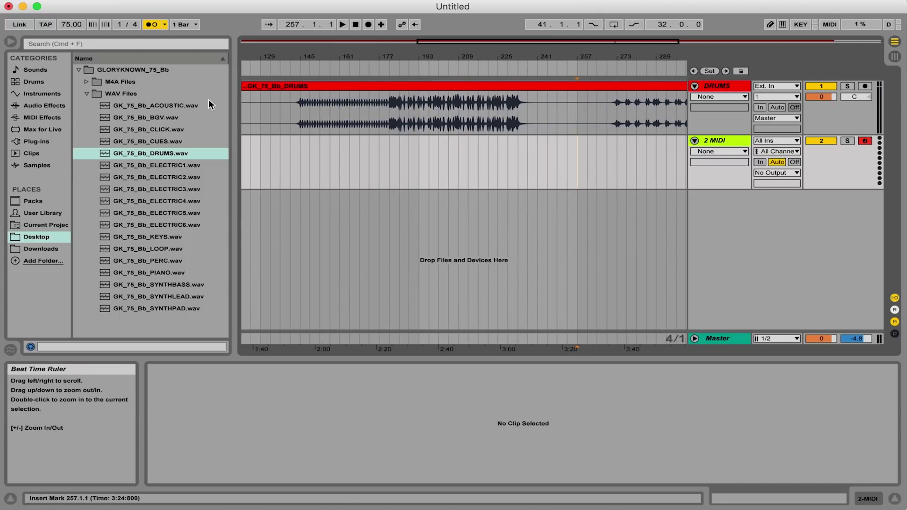
{"action": "left_click", "coordinate": [26, 81]}
{"action": "left_click", "coordinate": [104, 84]}
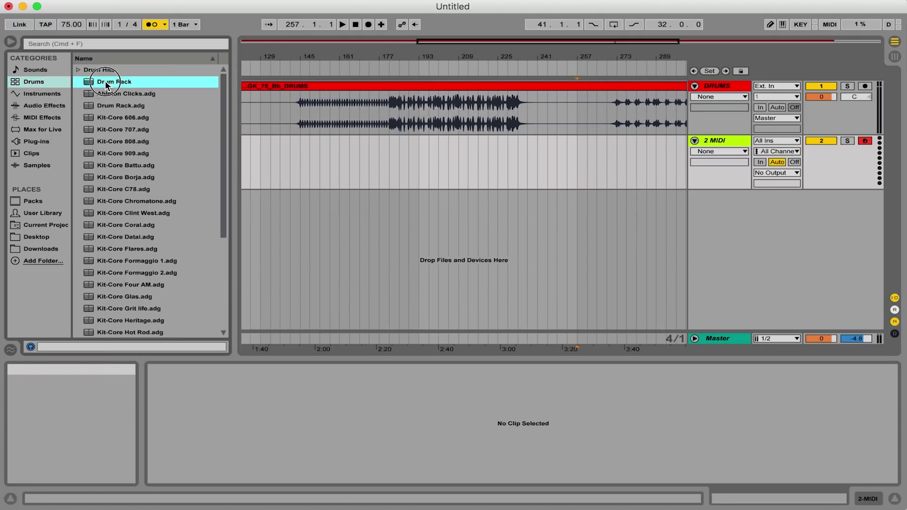
{"action": "left_click_drag", "start_coordinate": [105, 85], "coordinate": [313, 157]}
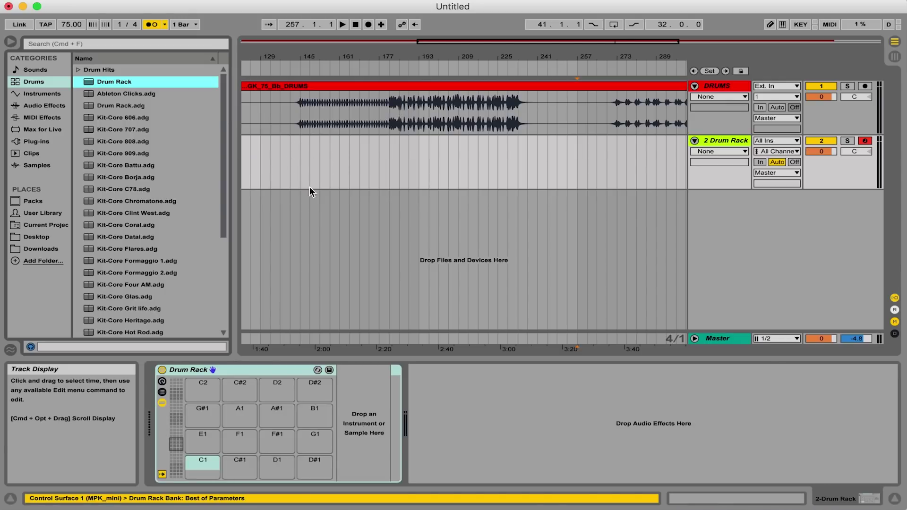
Step: Load the kick sample A-Kick Remo 1 A.aif from the Drum Hits onto the Drum Rack's A1 pad
{"action": "left_click", "coordinate": [78, 70]}
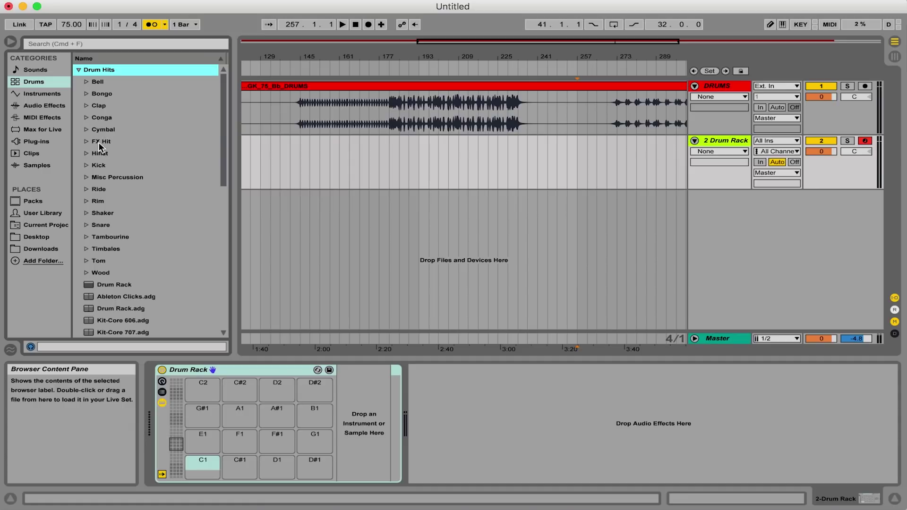
{"action": "left_click", "coordinate": [92, 165]}
{"action": "left_click", "coordinate": [128, 178]}
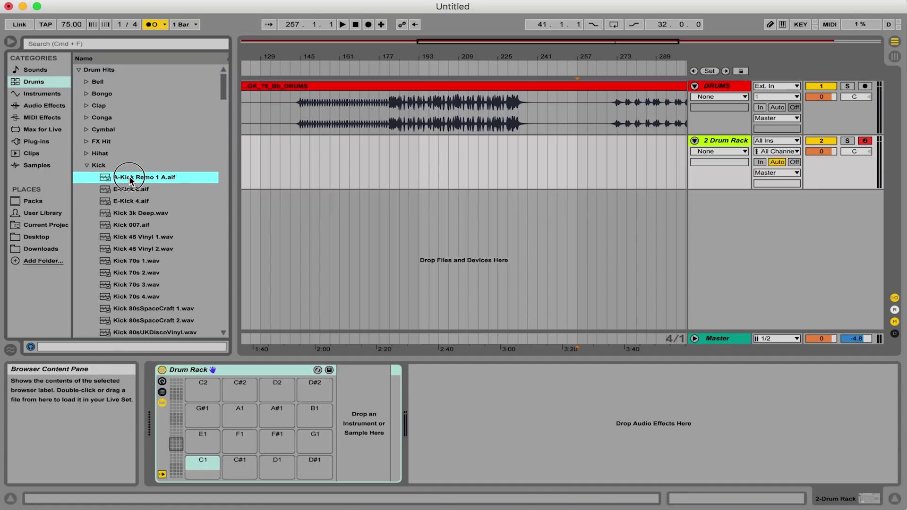
{"action": "left_click_drag", "start_coordinate": [132, 180], "coordinate": [242, 415]}
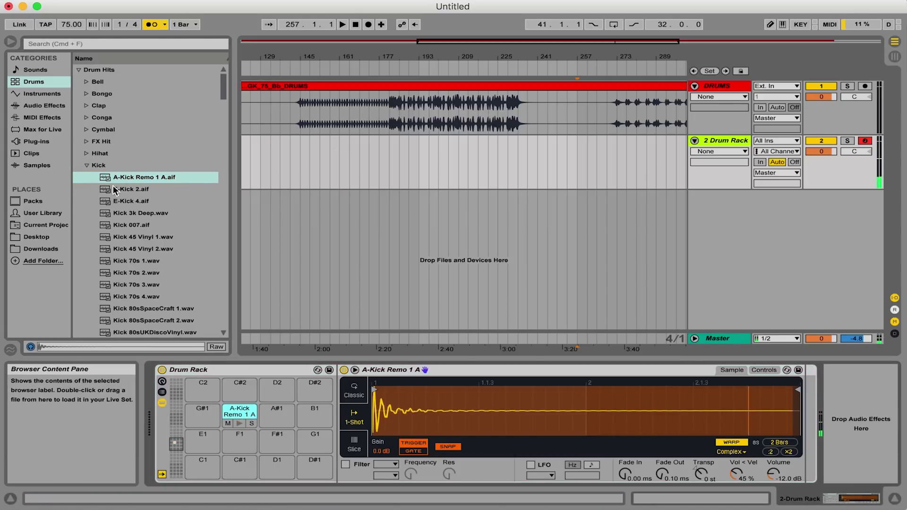
Step: Load the snare sample A-Snare Cust N&C 1 A.aif onto the Drum Rack's A#1 pad
{"action": "left_click", "coordinate": [87, 166]}
{"action": "left_click", "coordinate": [86, 230]}
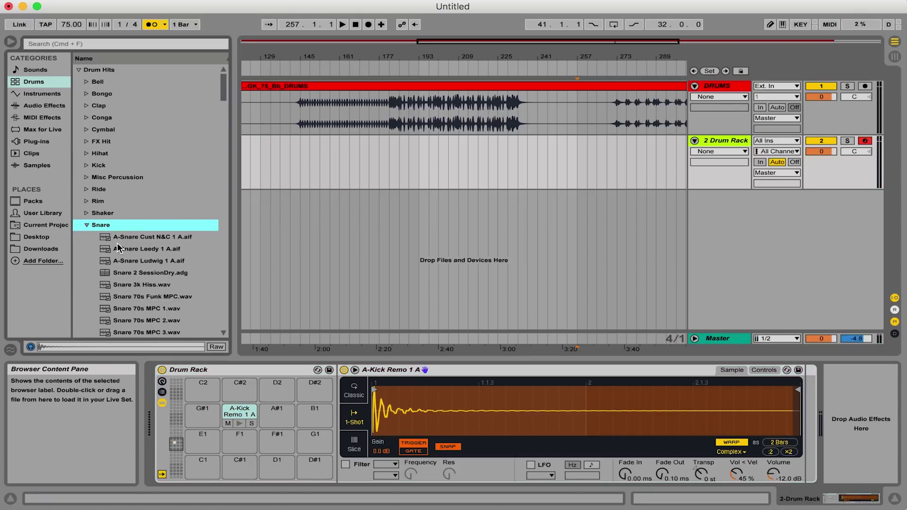
{"action": "left_click", "coordinate": [133, 238]}
{"action": "left_click_drag", "start_coordinate": [142, 239], "coordinate": [276, 415]}
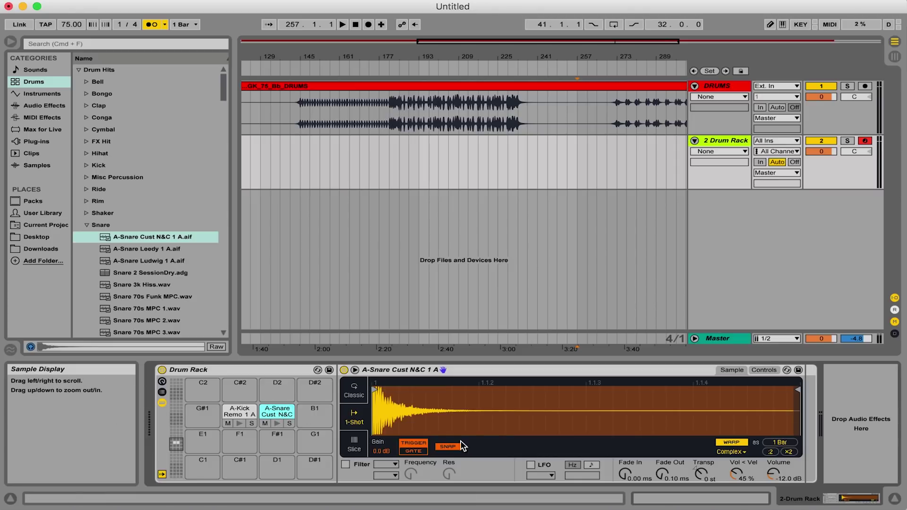
Step: Play the arrangement from bar 1 to hear the DRUMS stem's opening, and stop playback
{"action": "key", "text": "minus"}
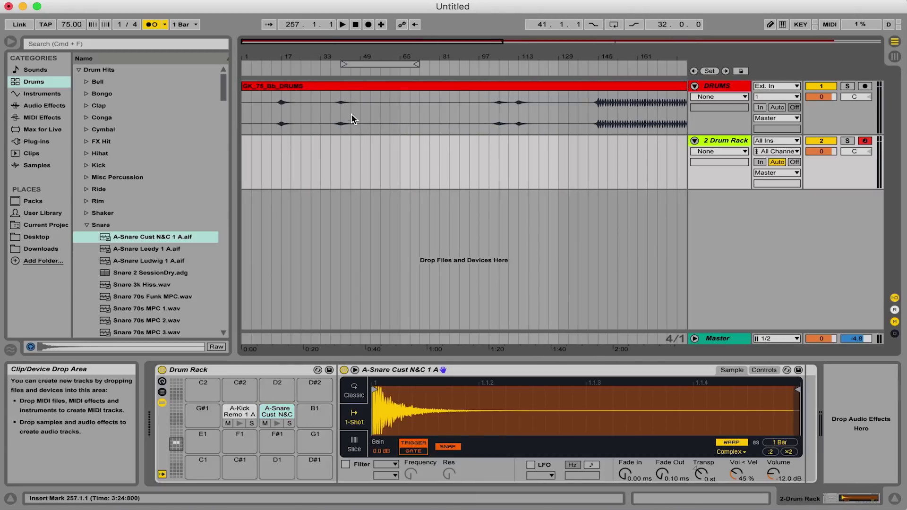
{"action": "left_click", "coordinate": [343, 24]}
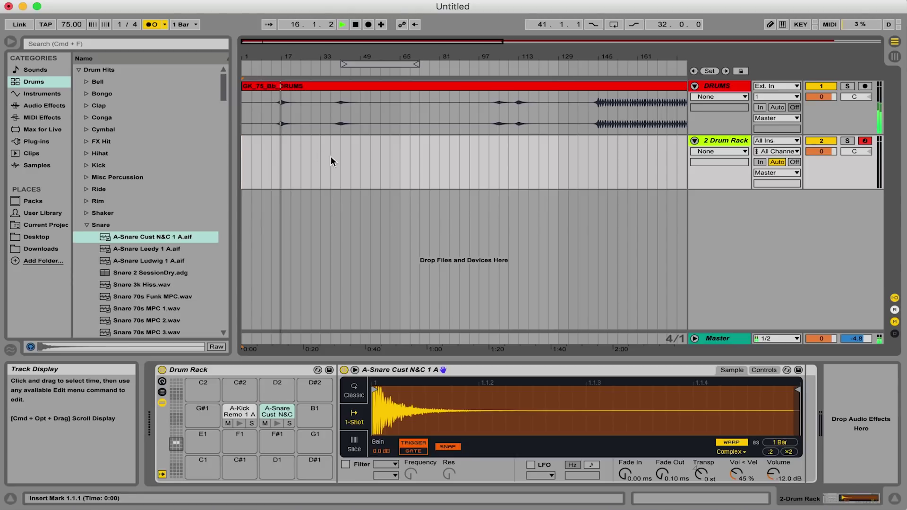
{"action": "left_click", "coordinate": [356, 24]}
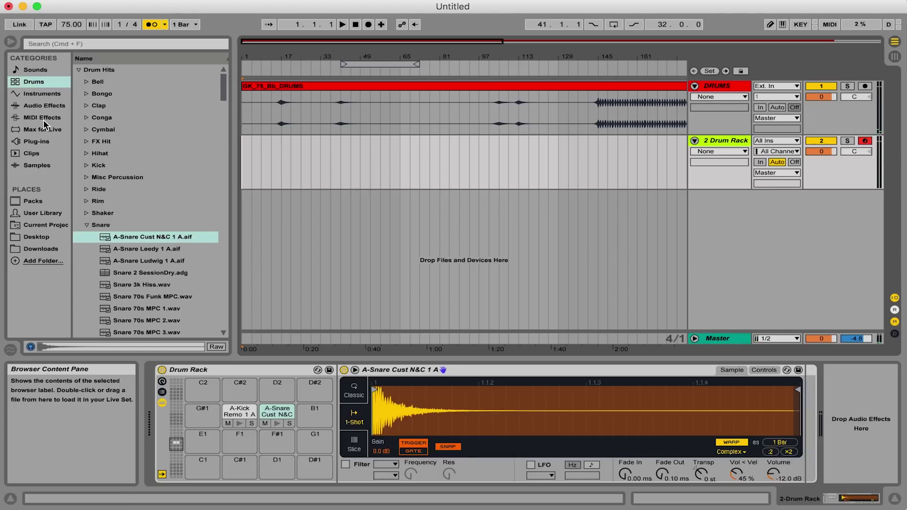